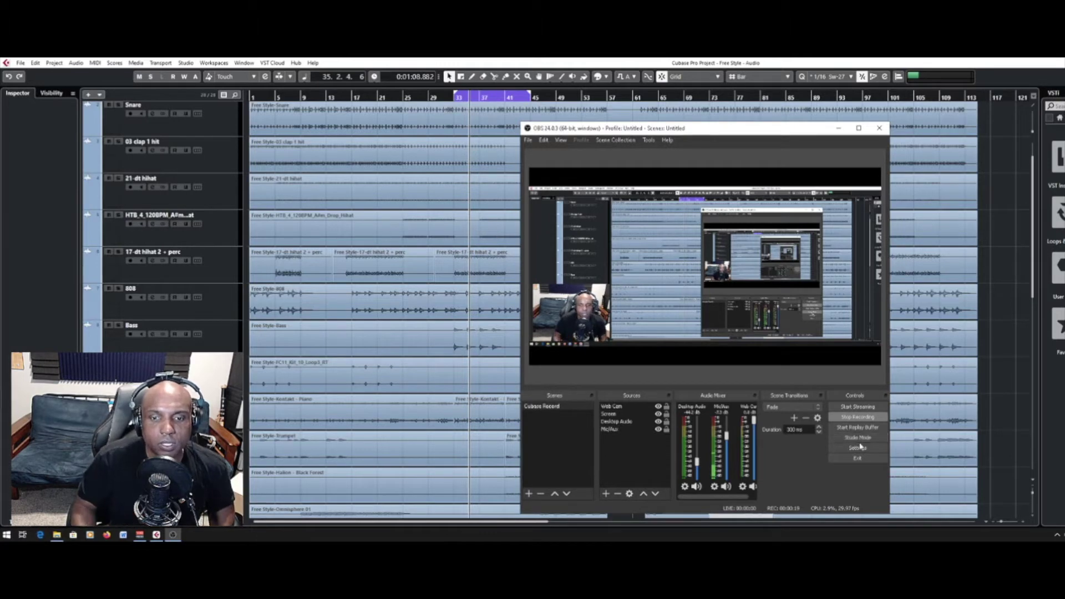
In OBS settings, check the Stream service list shows Facebook Live with the stream key entered
click(862, 450)
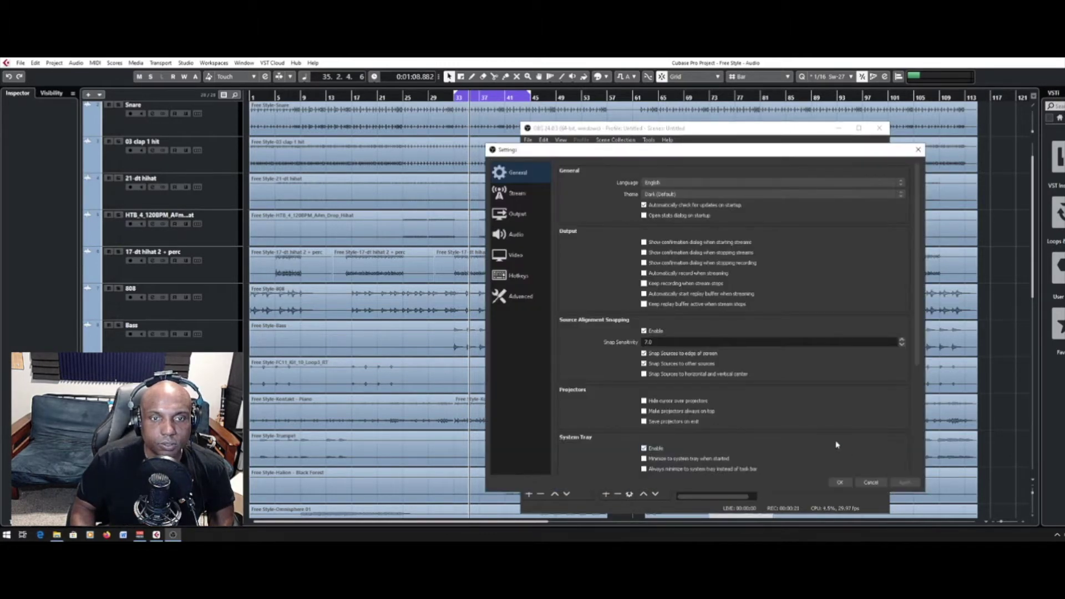
click(517, 194)
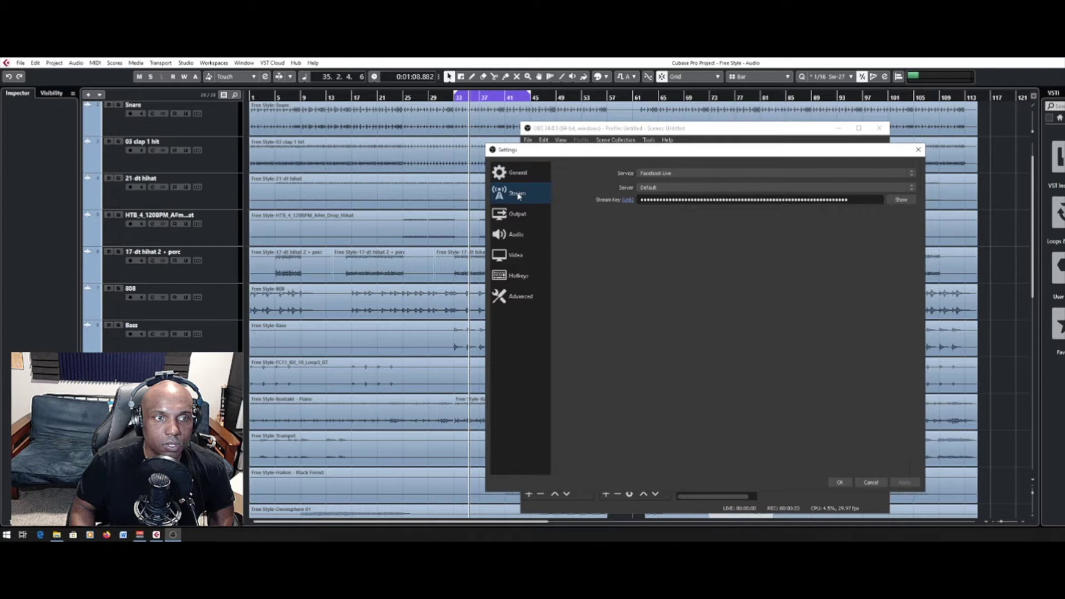
click(669, 173)
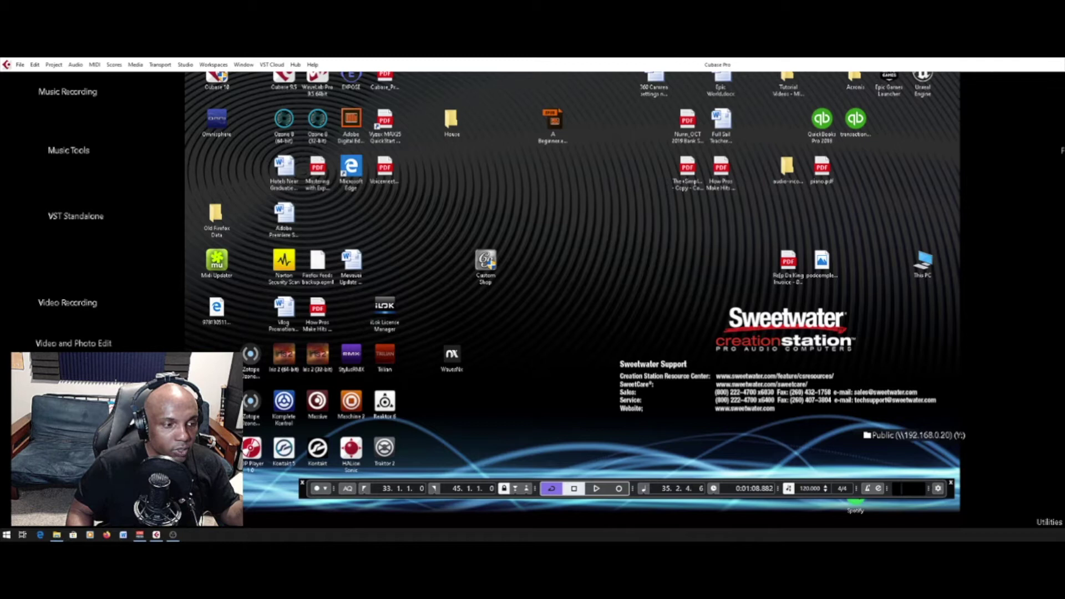
Bring up the VoiceMeeter mixer, drag it to mid-desktop and open the A1 Hardware Out list
click(140, 534)
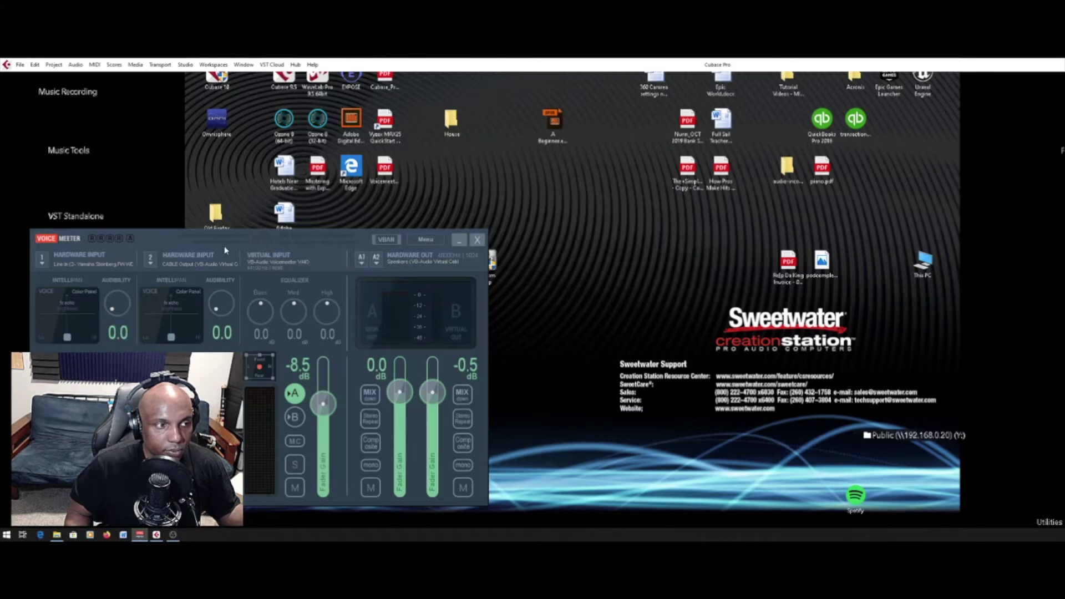
drag(223, 245, 603, 171)
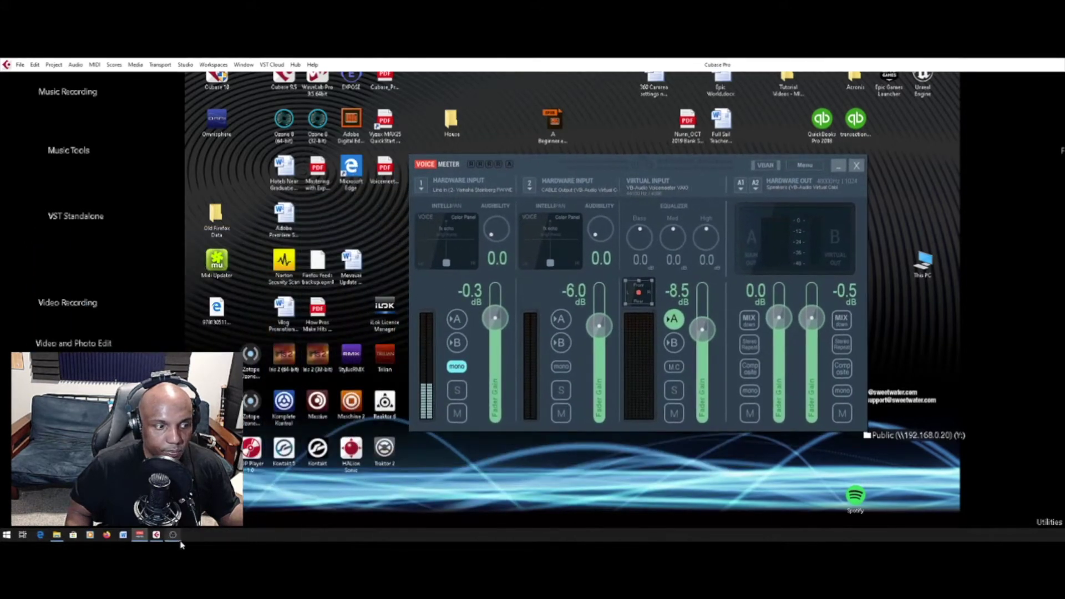
click(174, 536)
click(758, 94)
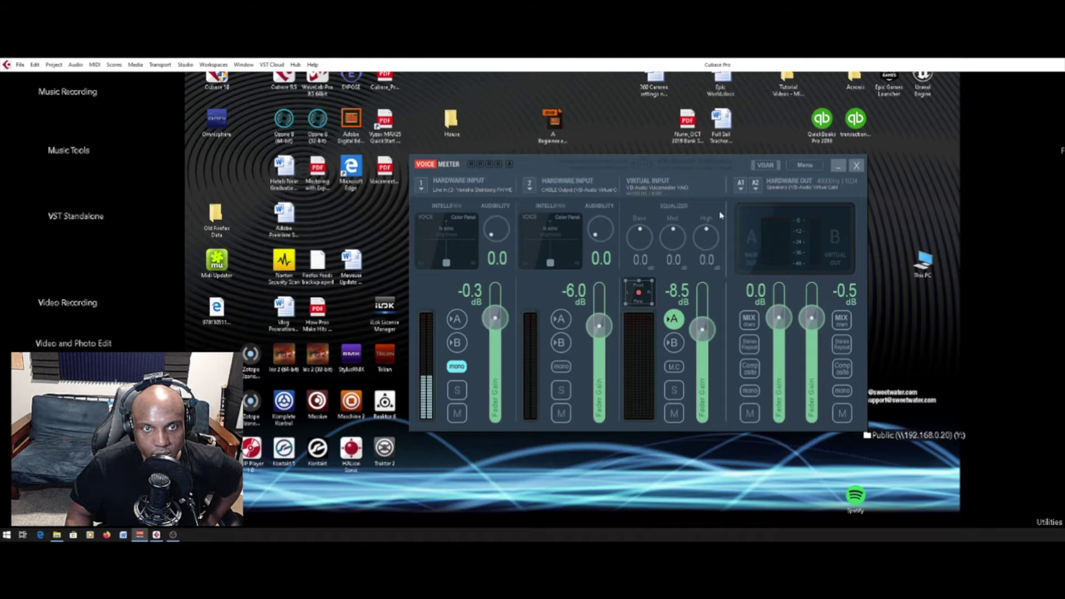
Leave A1 on the VB-Audio Virtual Cable speakers and switch back to the Cubase project
click(740, 186)
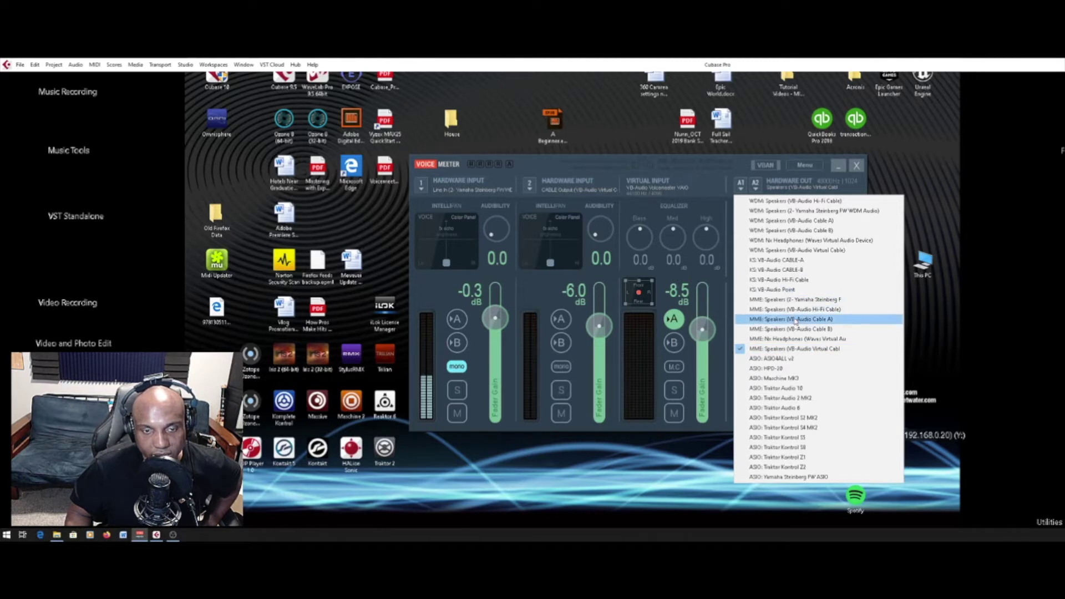
click(704, 165)
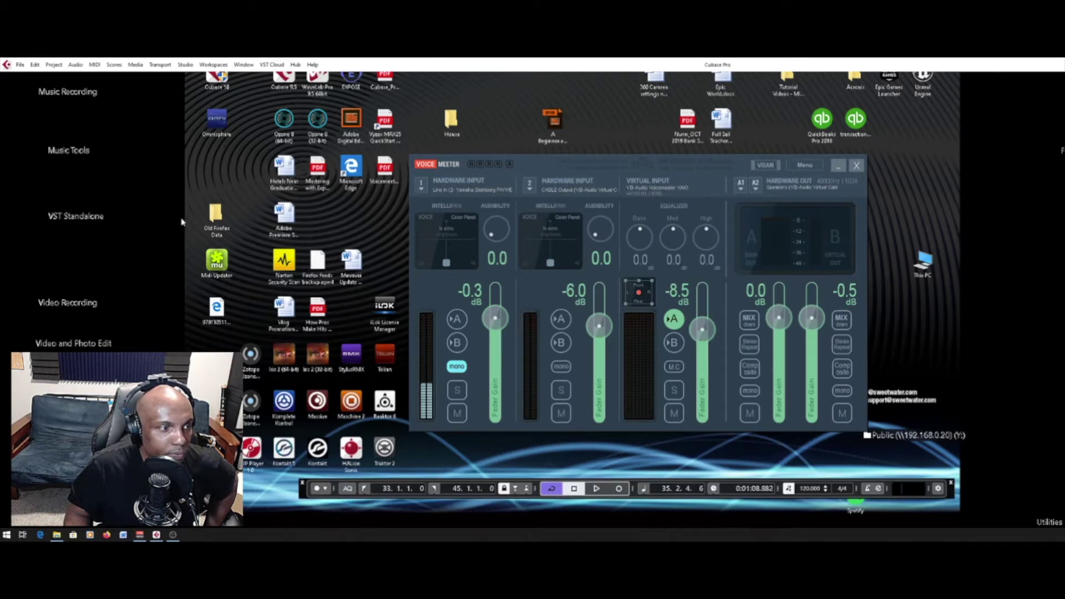
click(140, 535)
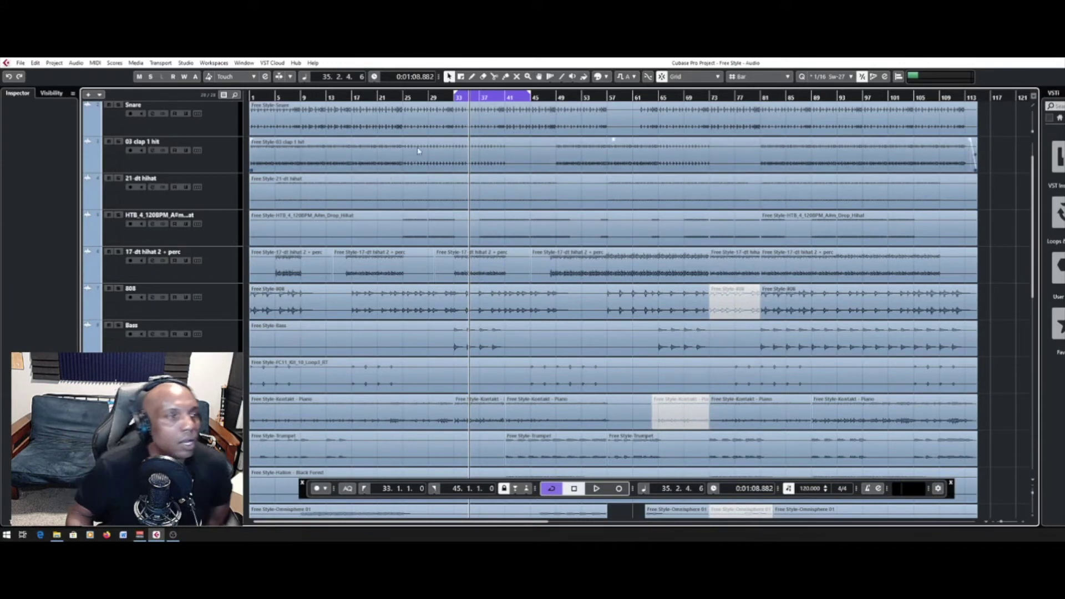
Open Studio Setup's VST Audio System page and show the ASIO driver list with ASIO4ALL v2
click(185, 63)
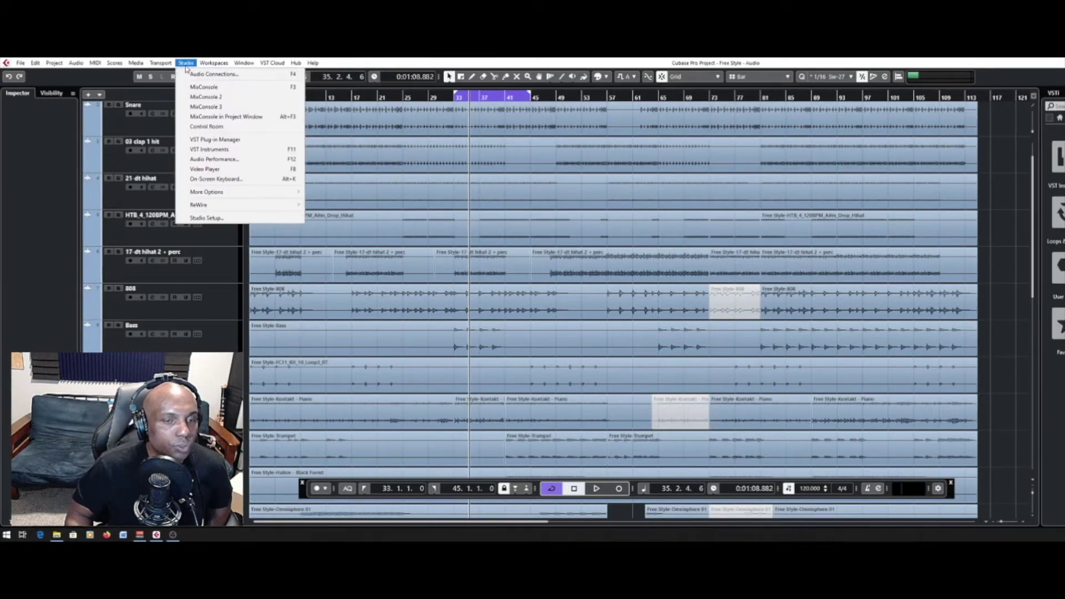
click(255, 223)
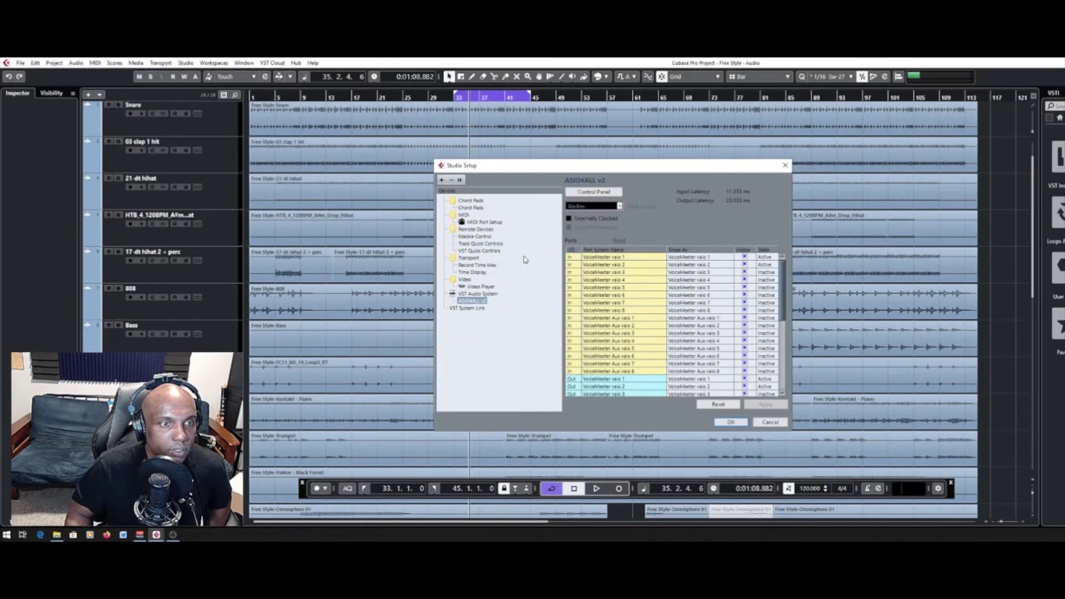
click(490, 295)
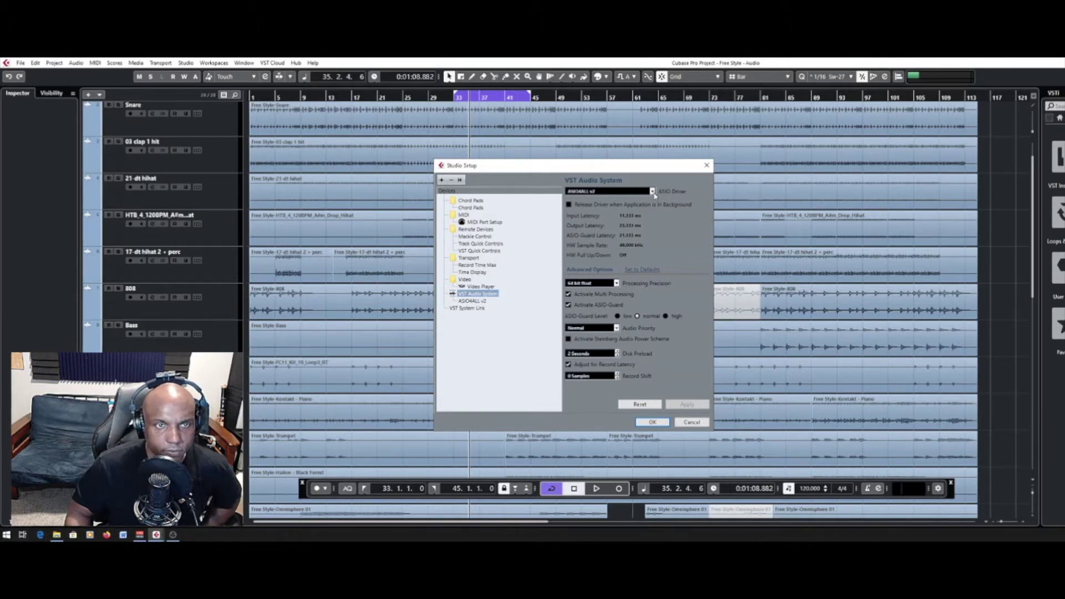
click(653, 192)
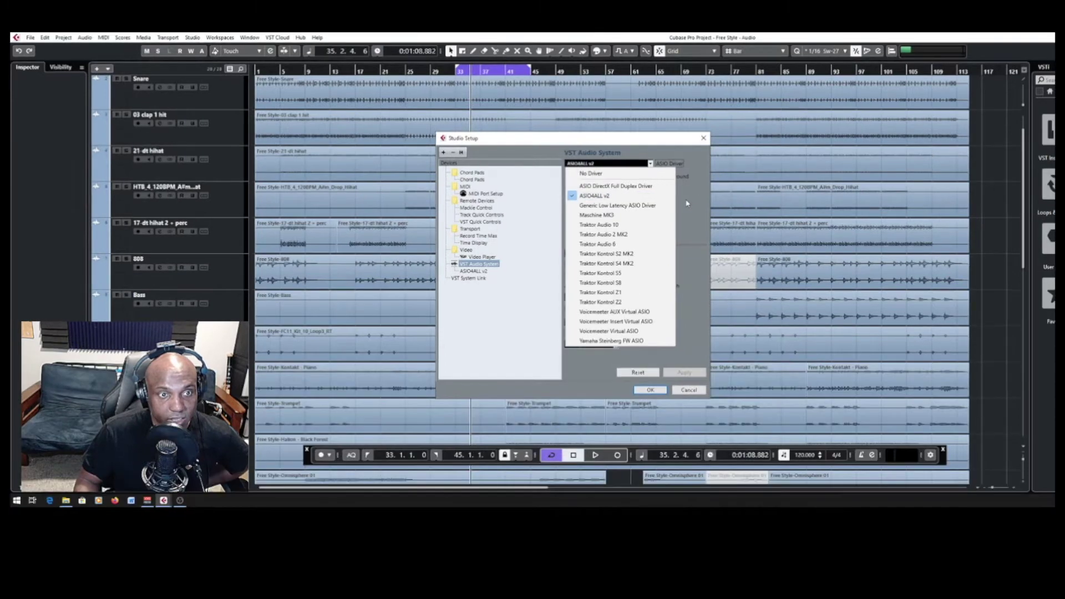
Keep ASIO4ALL v2 as the driver and display its VoiceMeeter port assignments
click(684, 200)
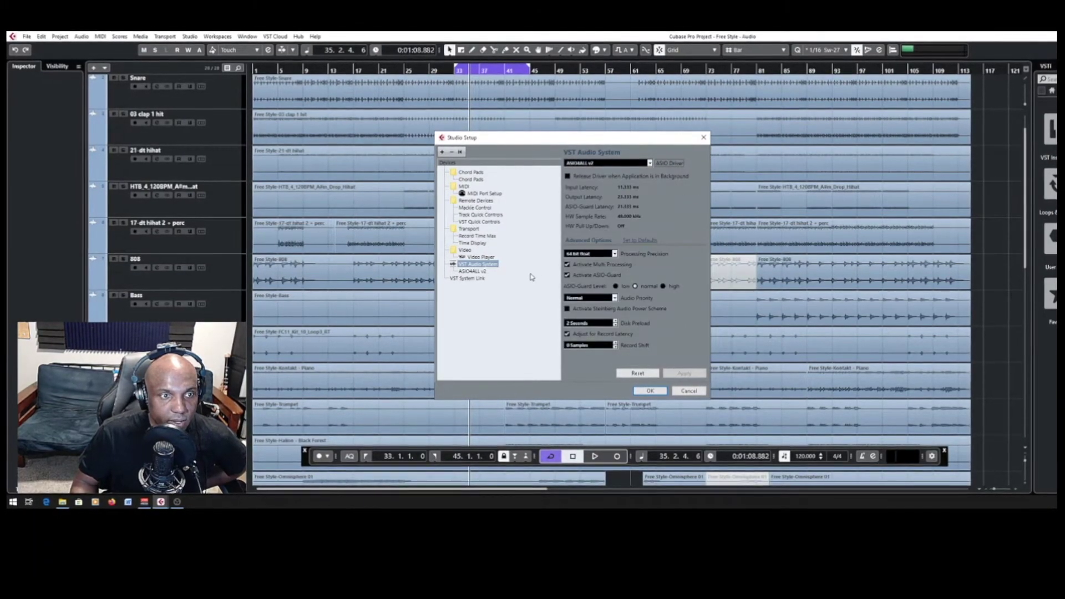
click(472, 271)
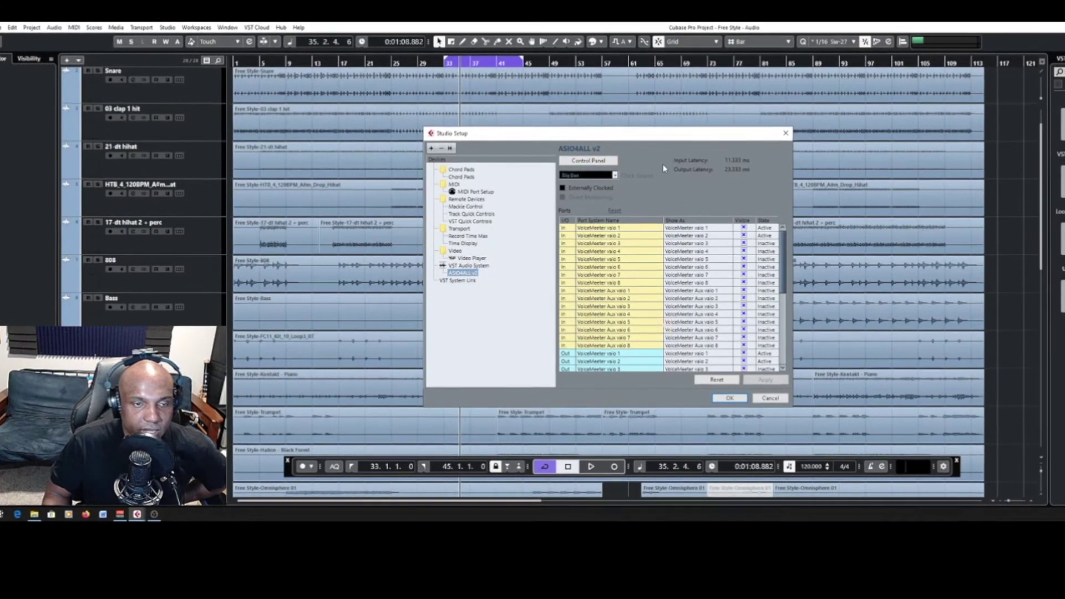
scroll(695, 299, down, 3)
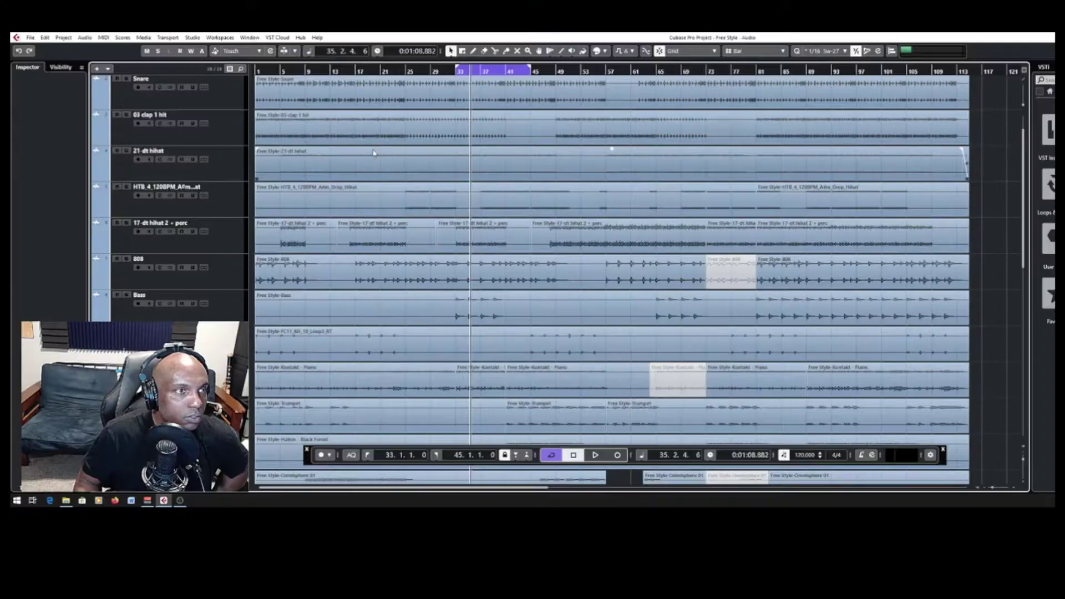
click(192, 37)
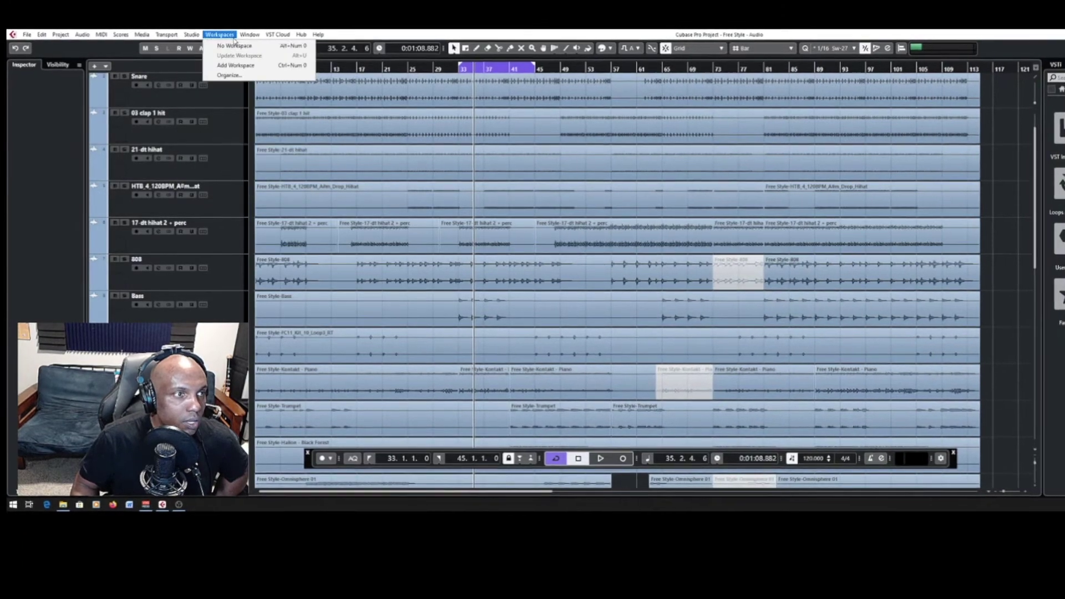
click(220, 52)
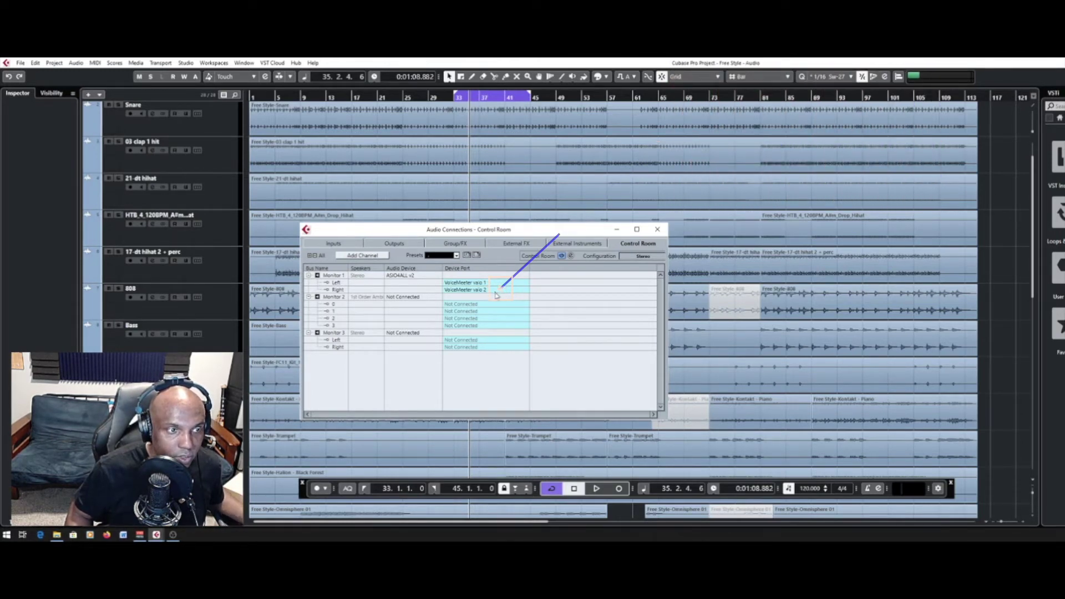
click(658, 229)
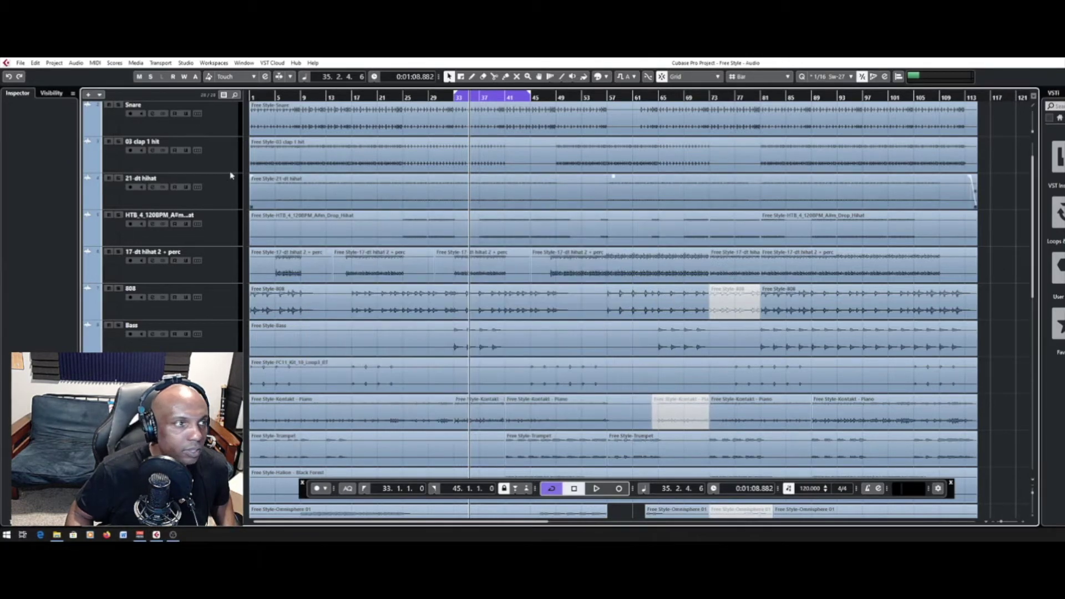
click(184, 63)
click(208, 219)
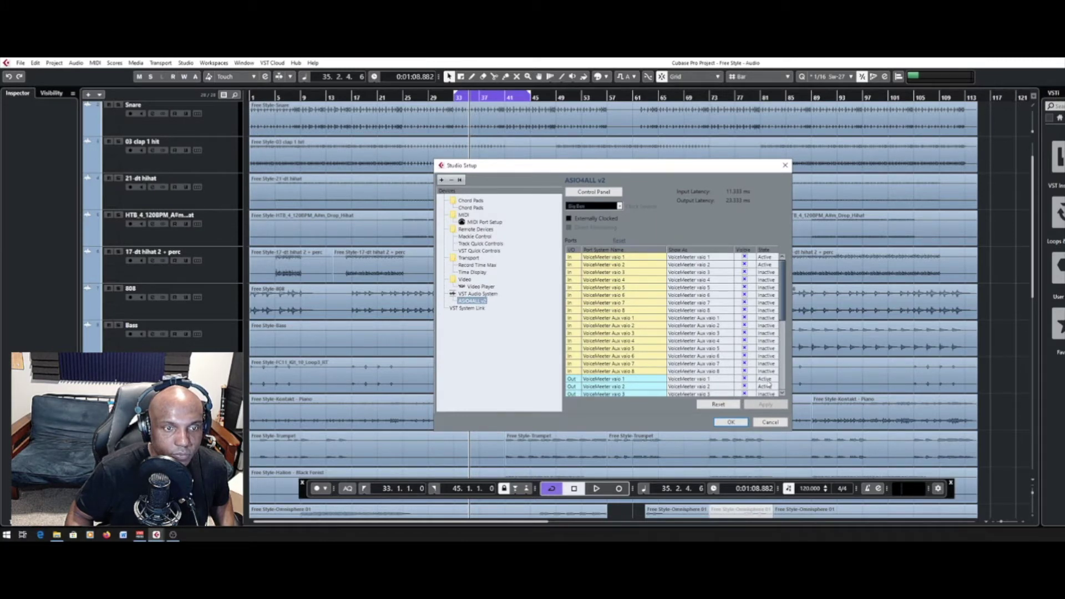
click(771, 423)
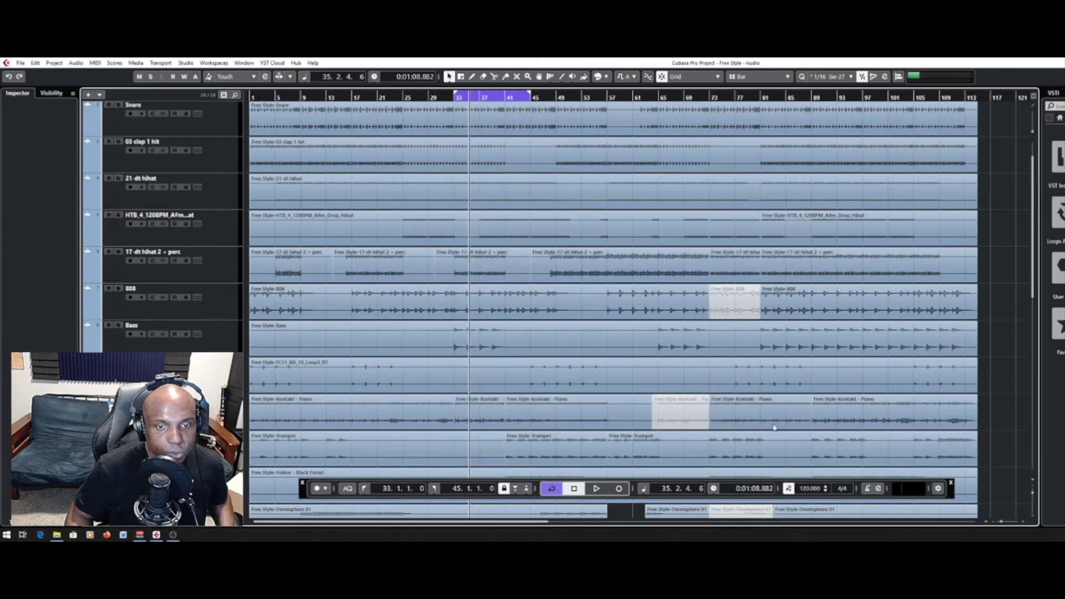
Play the project while selecting the hihat-perc, 808 and 21-dt hihat events, stop, then open Studio
click(402, 279)
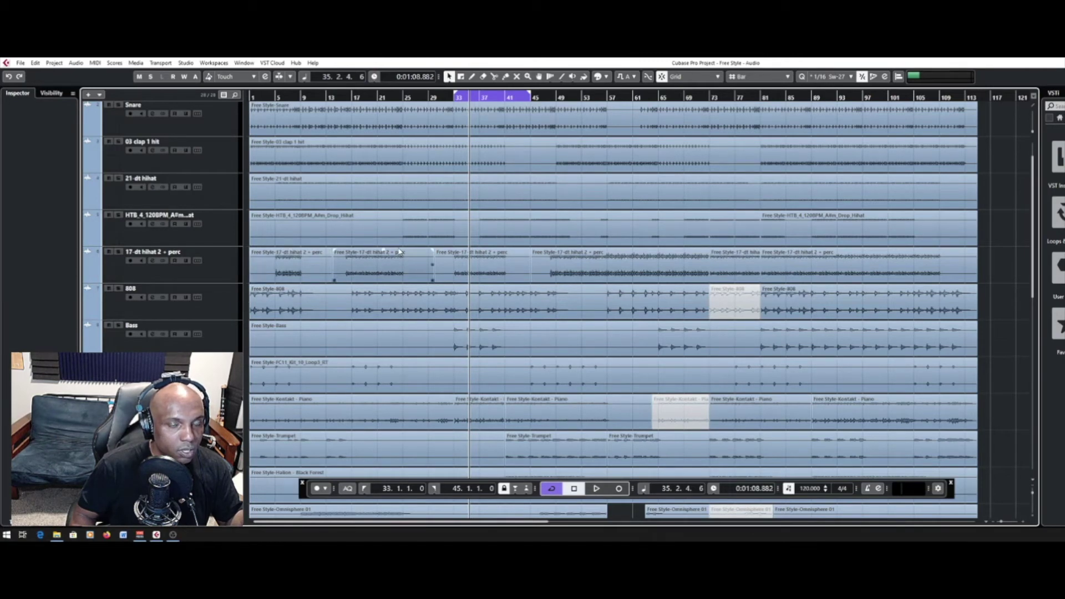
mouse_move(556, 450)
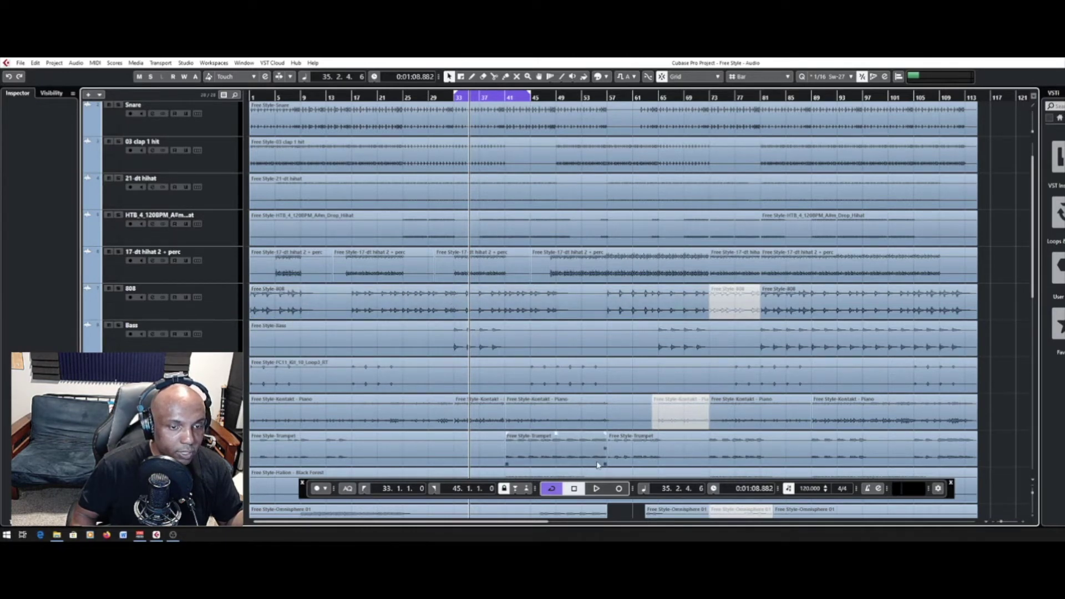
click(596, 489)
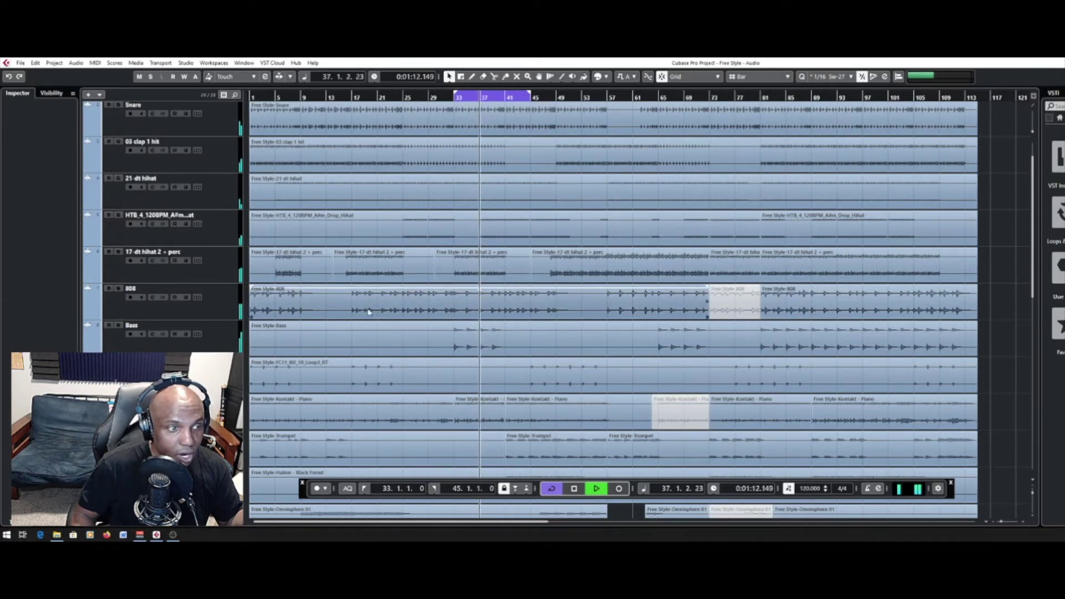
click(251, 287)
click(284, 198)
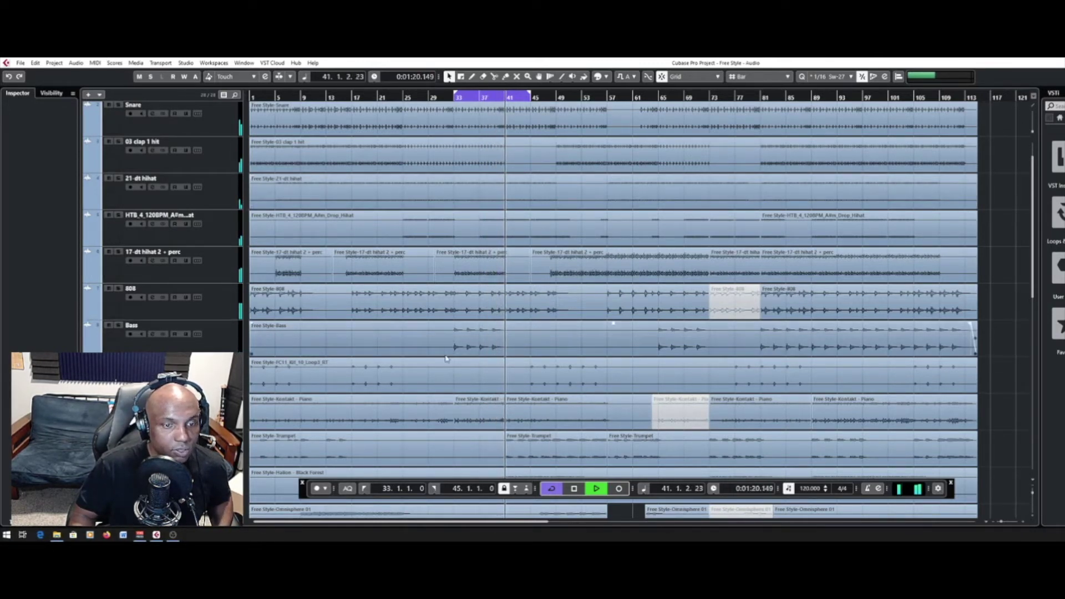
click(573, 490)
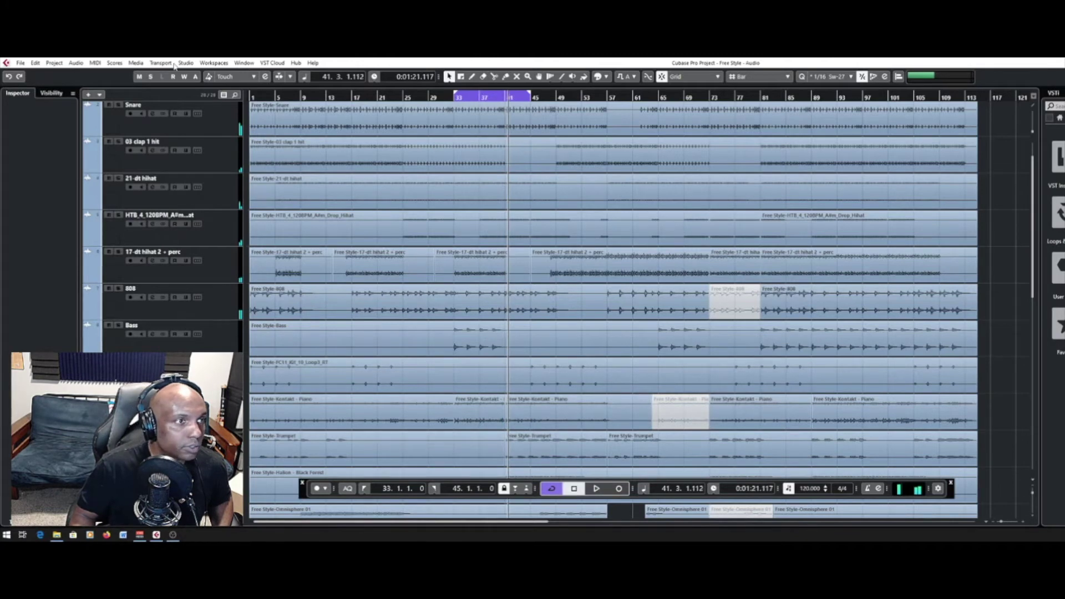
click(185, 63)
Confirm ASIO4ALL v2 on the VST Audio System page, then cancel Studio Setup
click(228, 219)
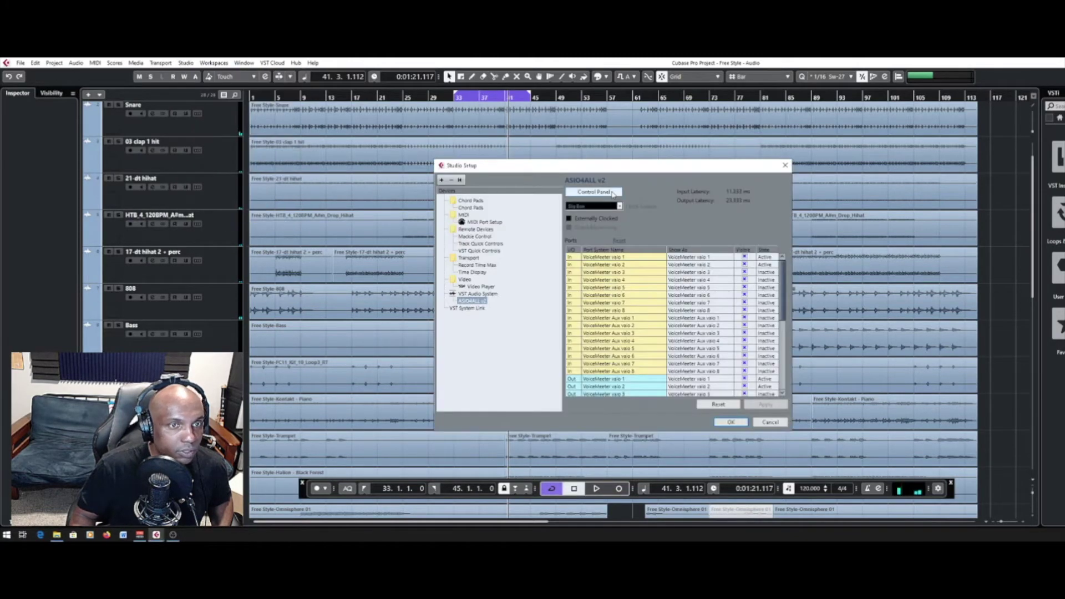
click(490, 294)
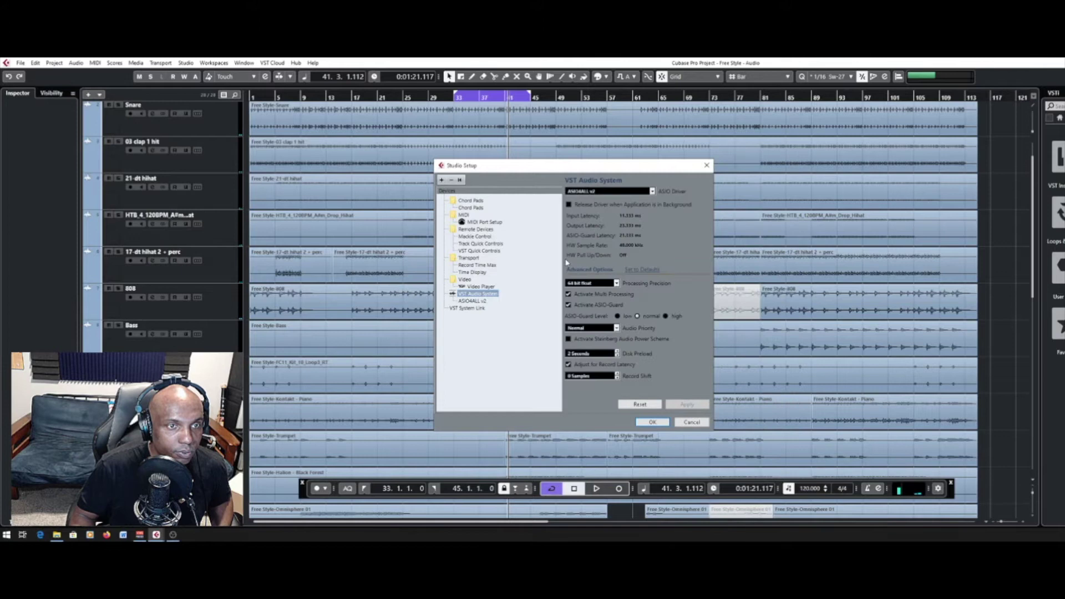
click(655, 193)
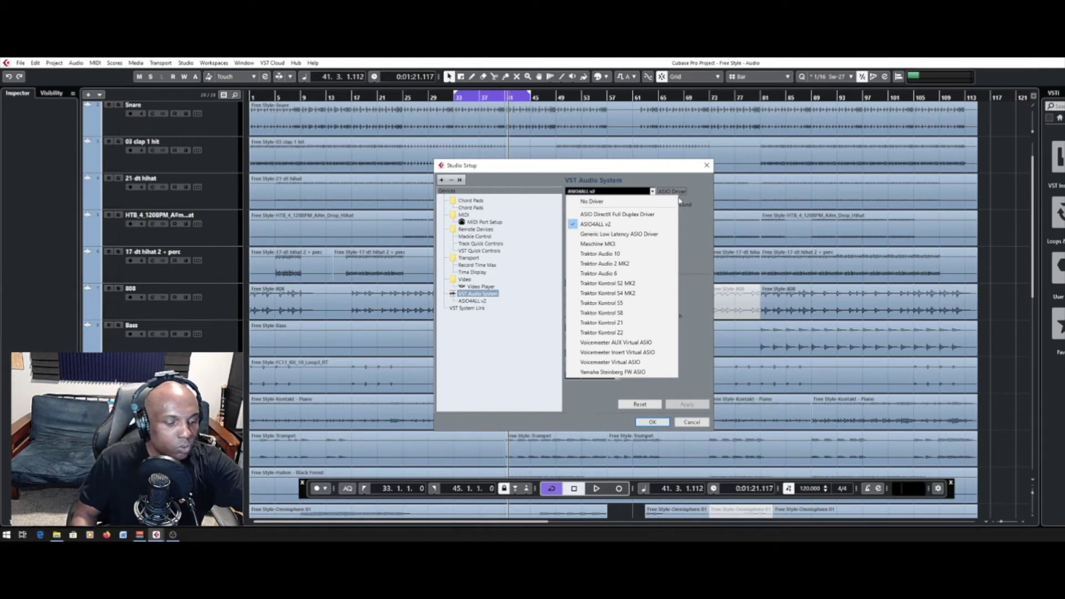
click(691, 220)
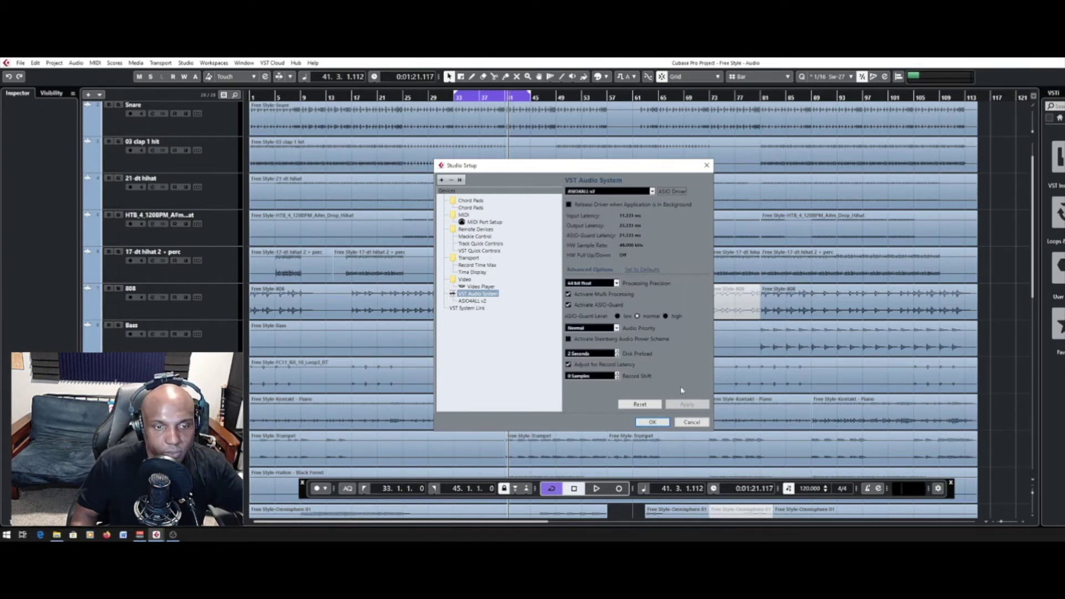
click(690, 423)
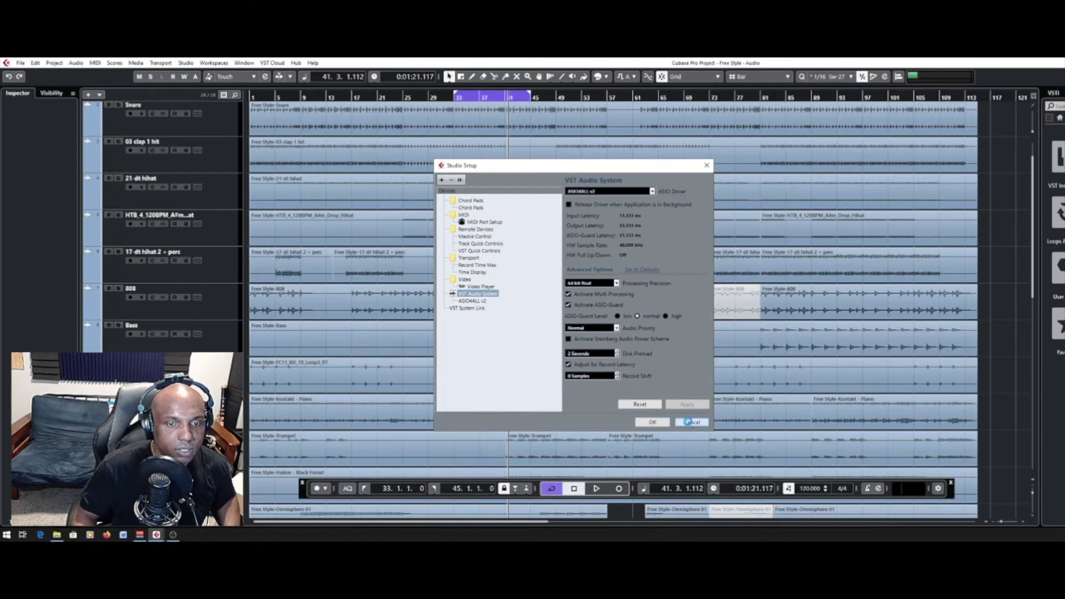
Briefly play and stop the project, then bring the OBS Studio window forward
click(597, 488)
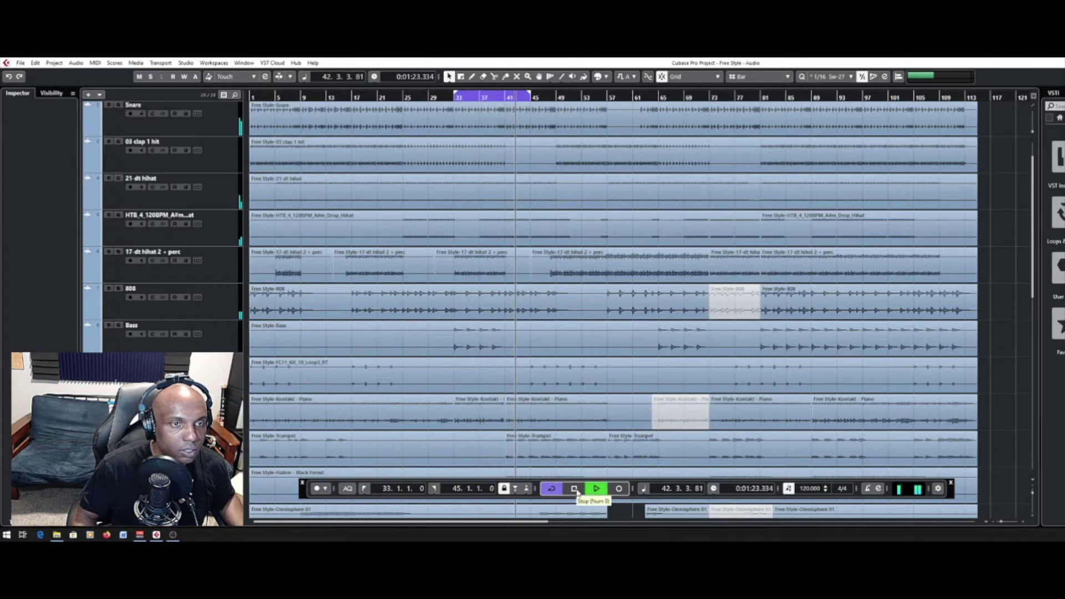
click(574, 488)
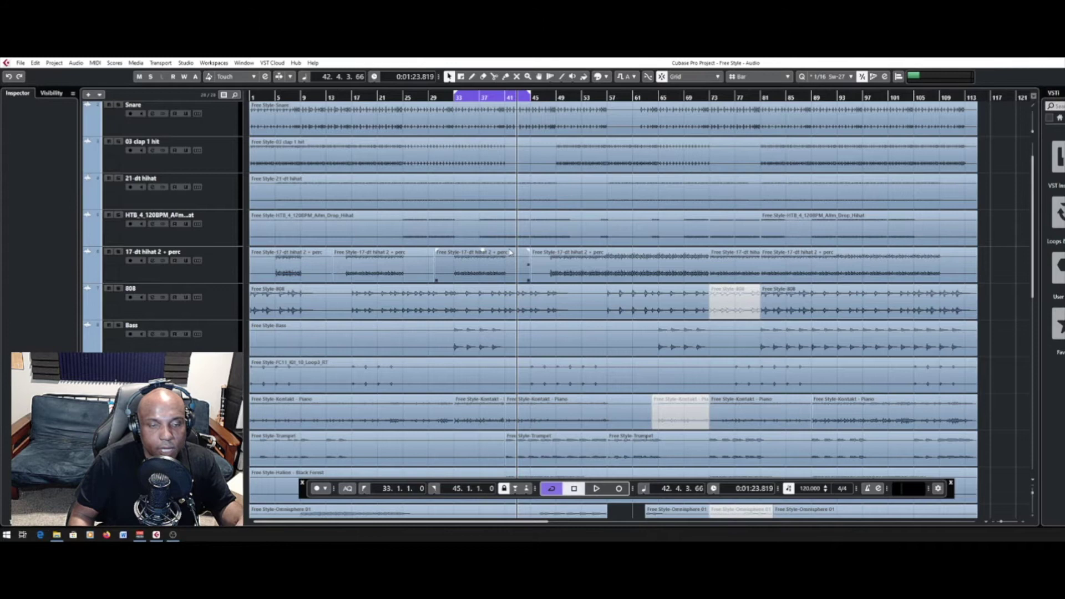
click(174, 535)
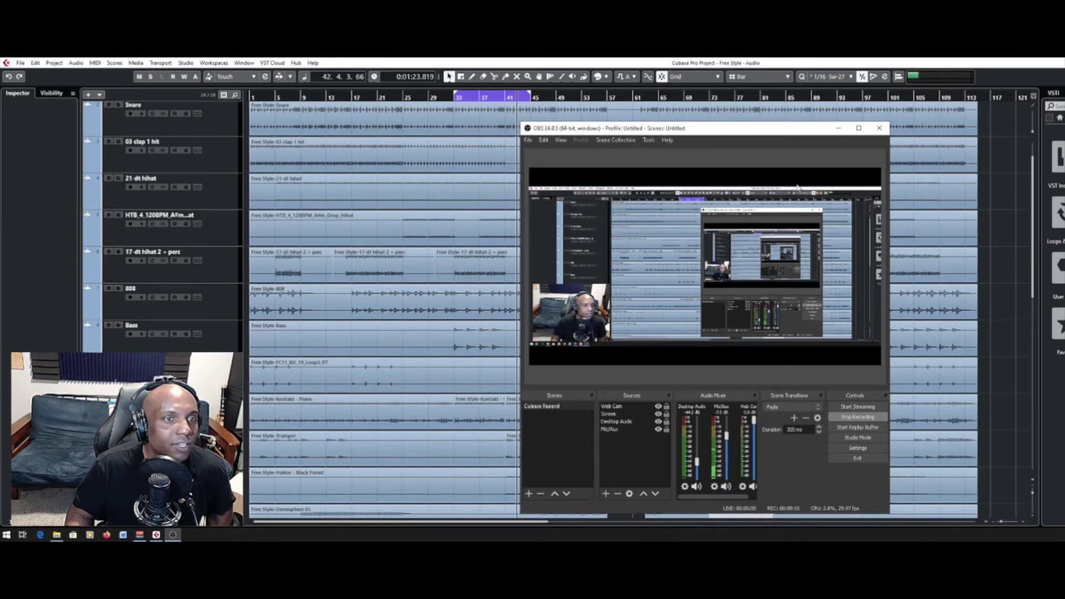
Return to the Cubase project and start playback
click(649, 517)
click(597, 489)
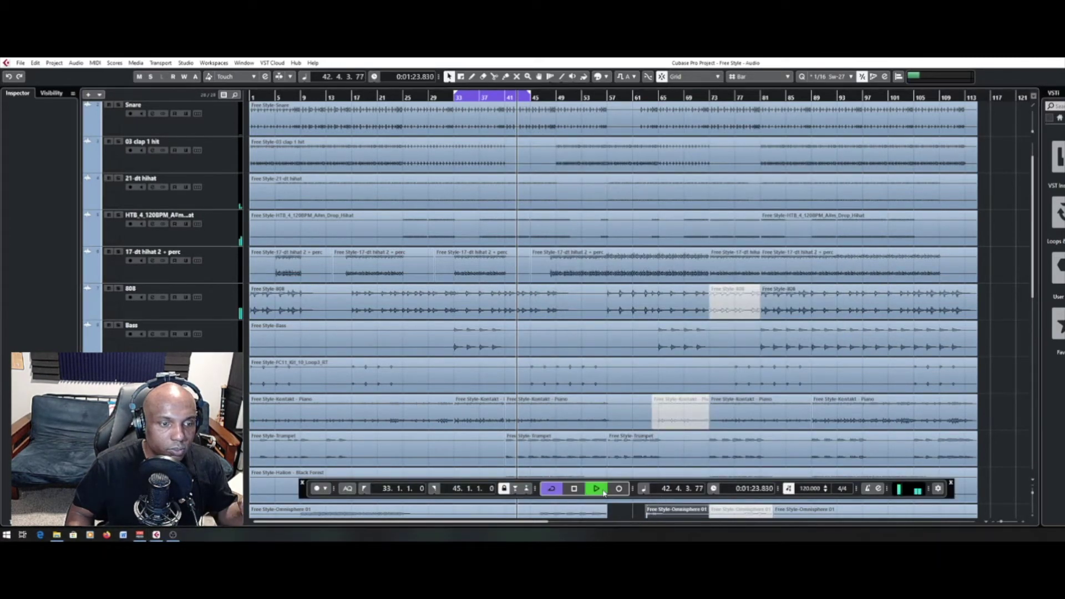
Move the VoiceMeeter mixer up, keep A1 on the virtual cable, minimize it and show OBS
click(139, 537)
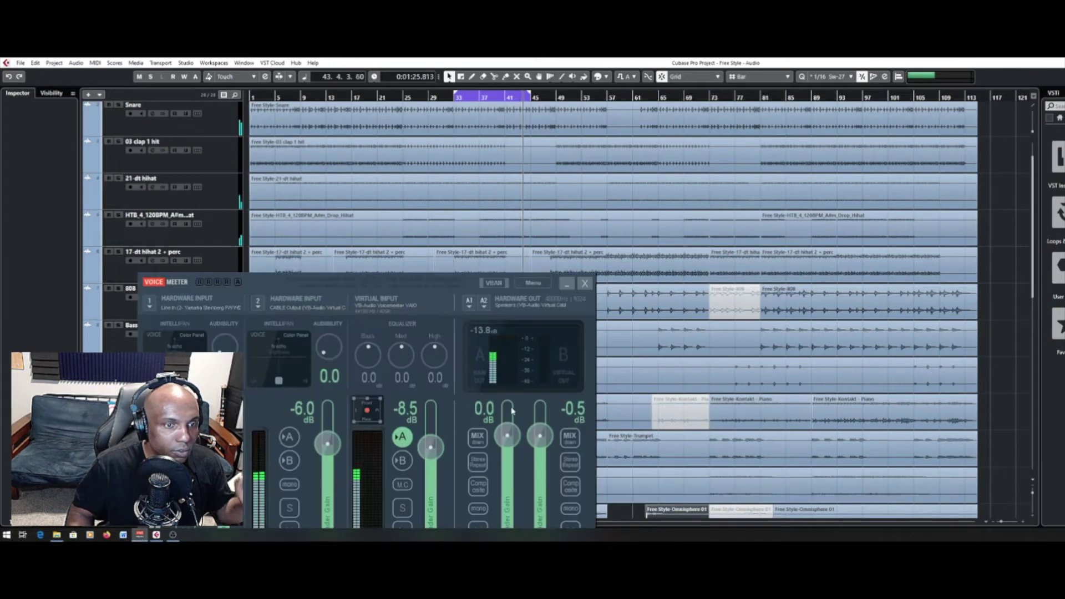
drag(432, 285, 479, 126)
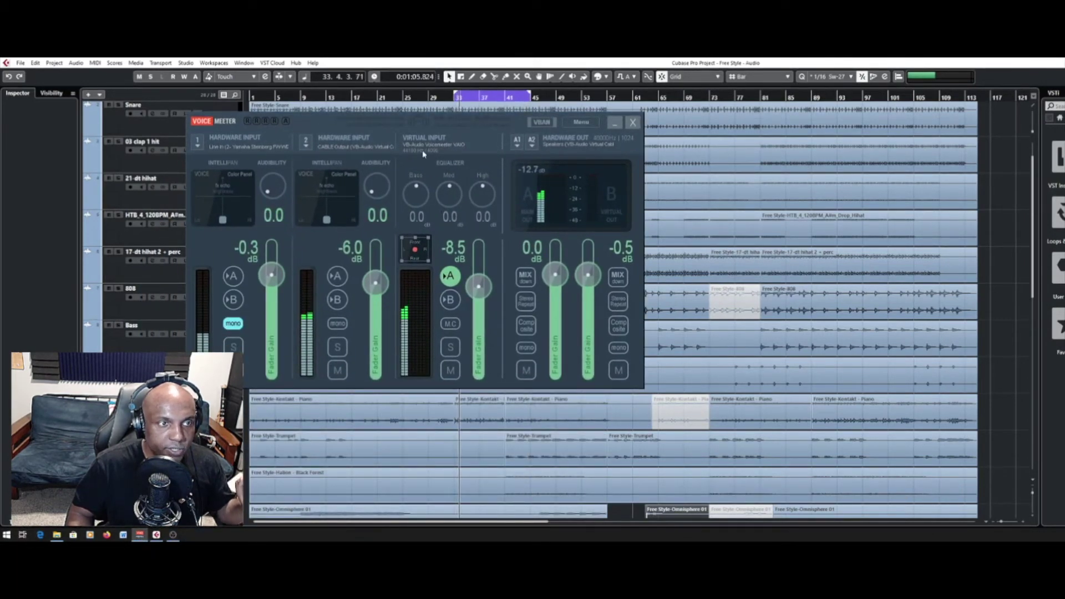
click(518, 143)
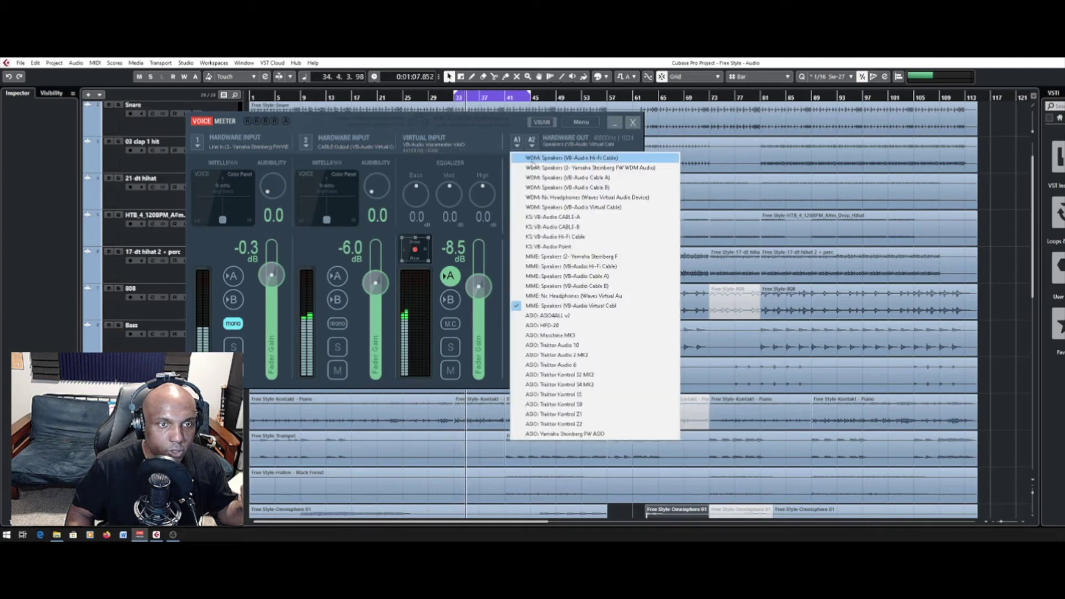
click(471, 123)
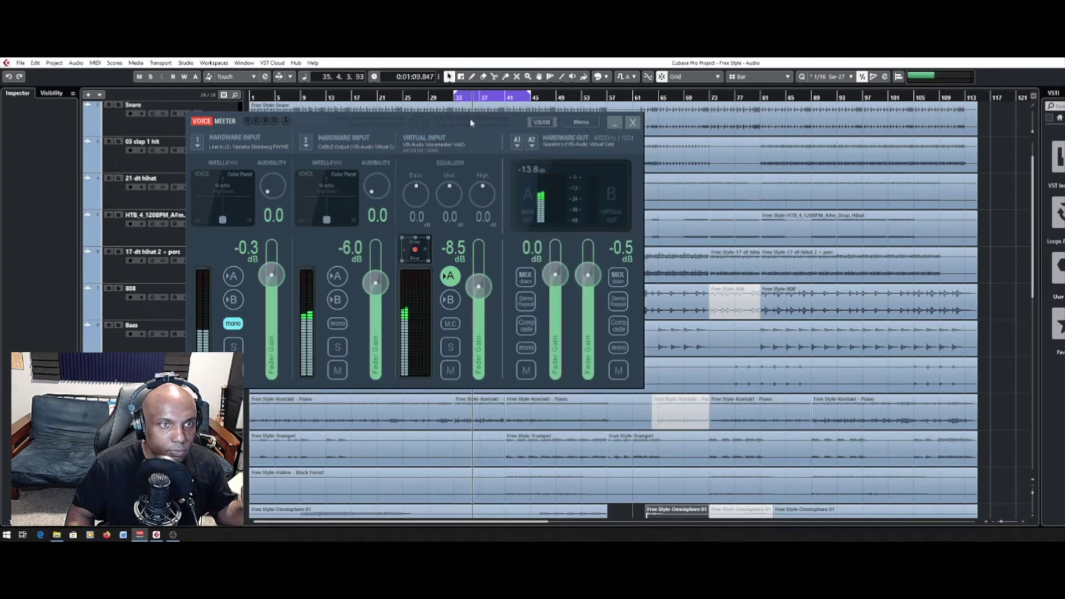
click(614, 124)
click(173, 535)
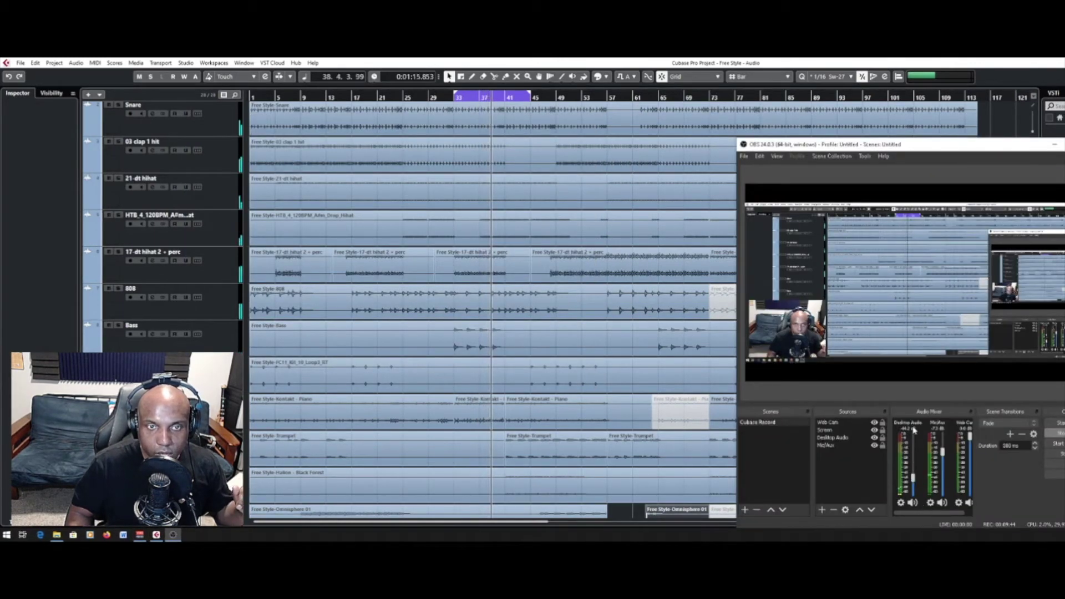
Drag the OBS window fully onto the screen above the Cubase project
drag(879, 146, 782, 124)
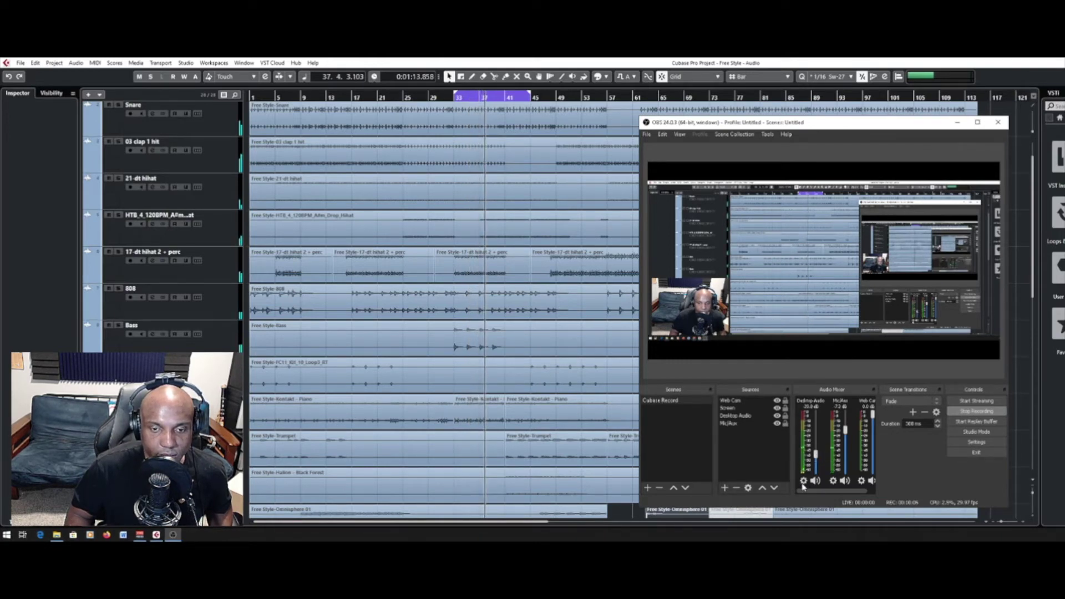
right_click(819, 457)
click(926, 481)
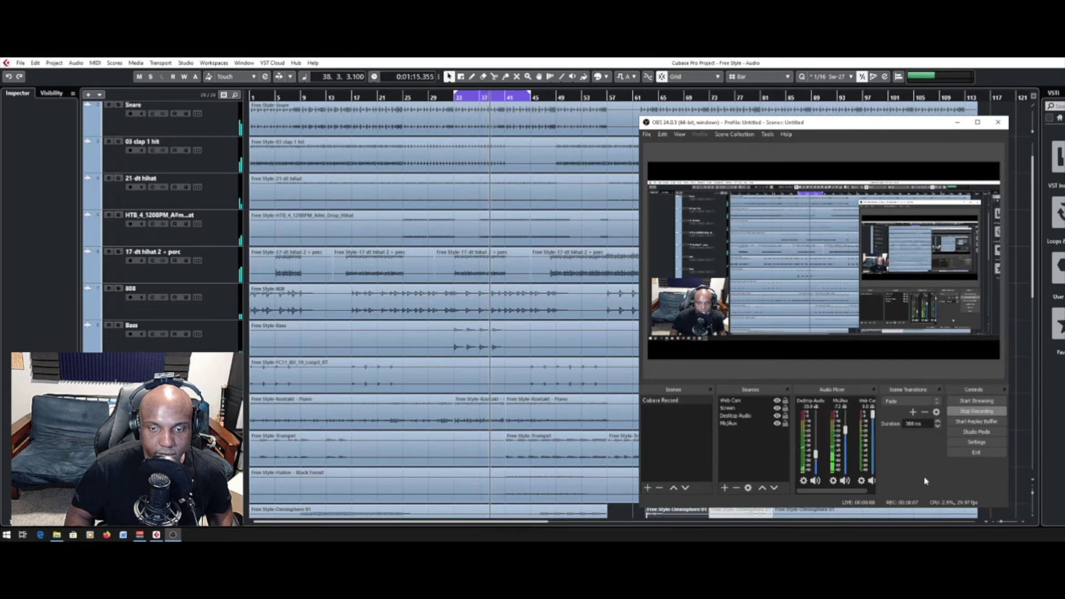
right_click(805, 481)
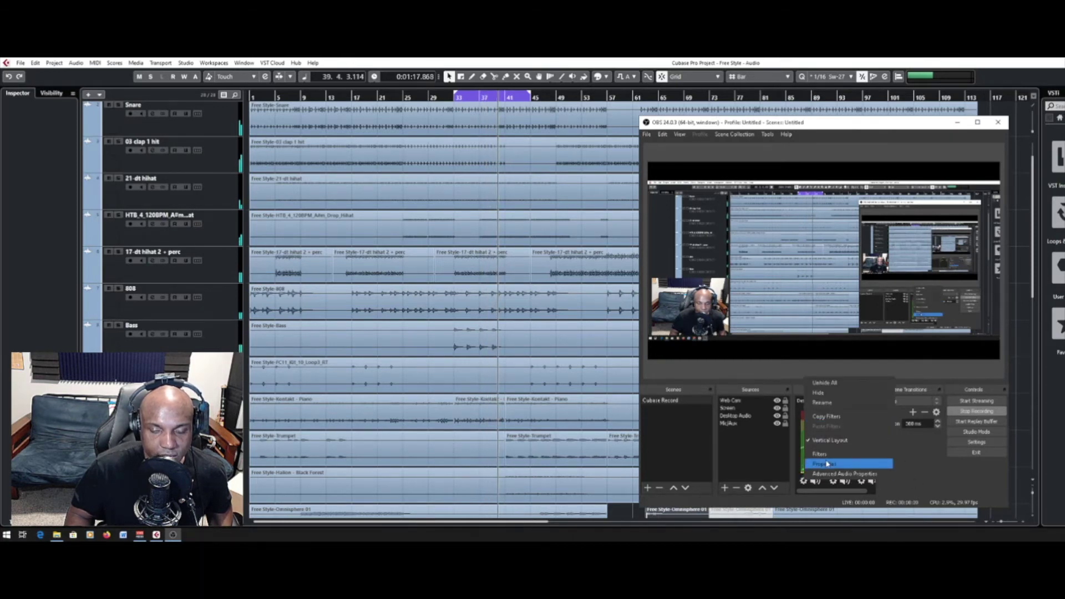
click(827, 464)
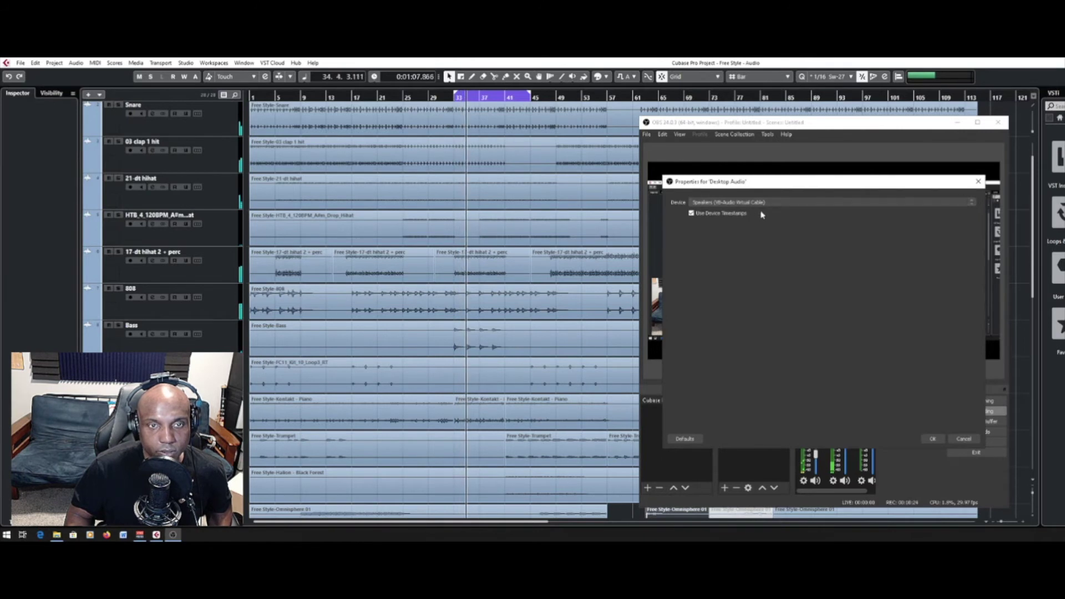
click(929, 439)
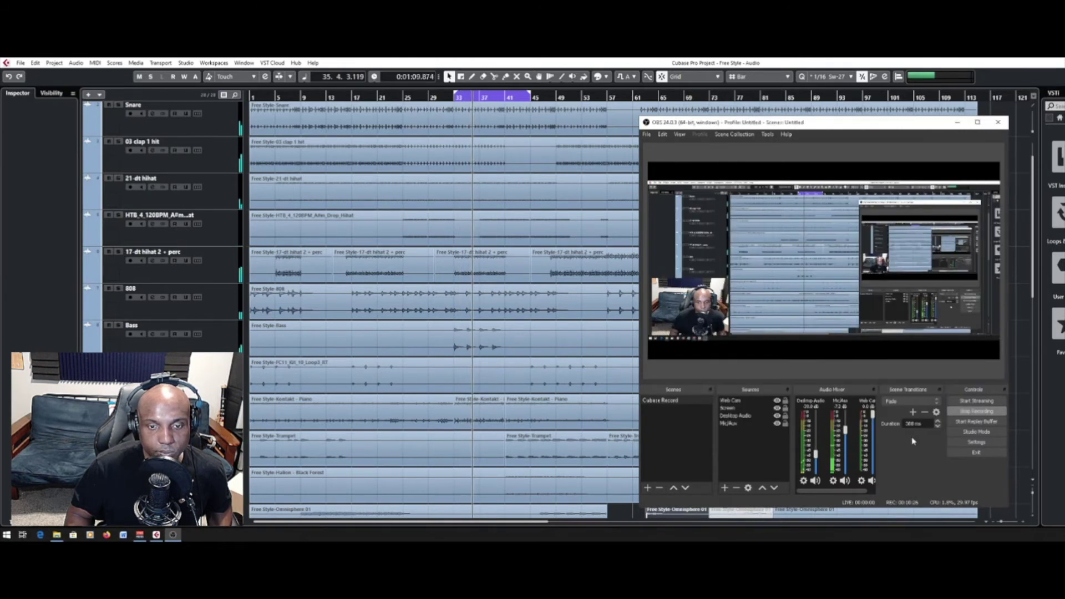
Set Mic/Aux monitoring to Monitor and Output in Advanced Audio Properties
click(805, 481)
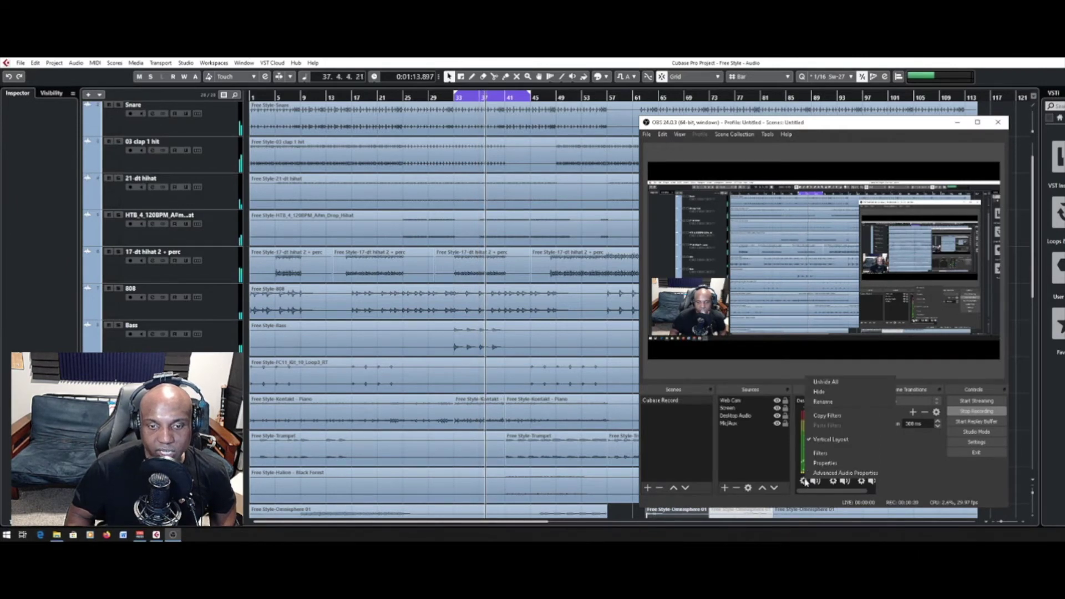
click(844, 473)
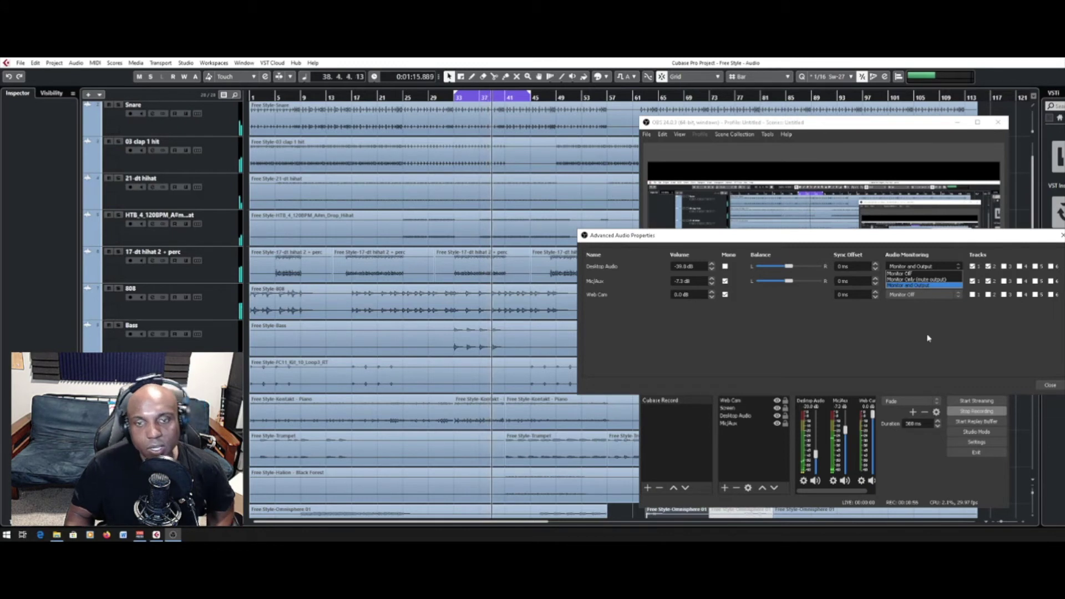
click(922, 286)
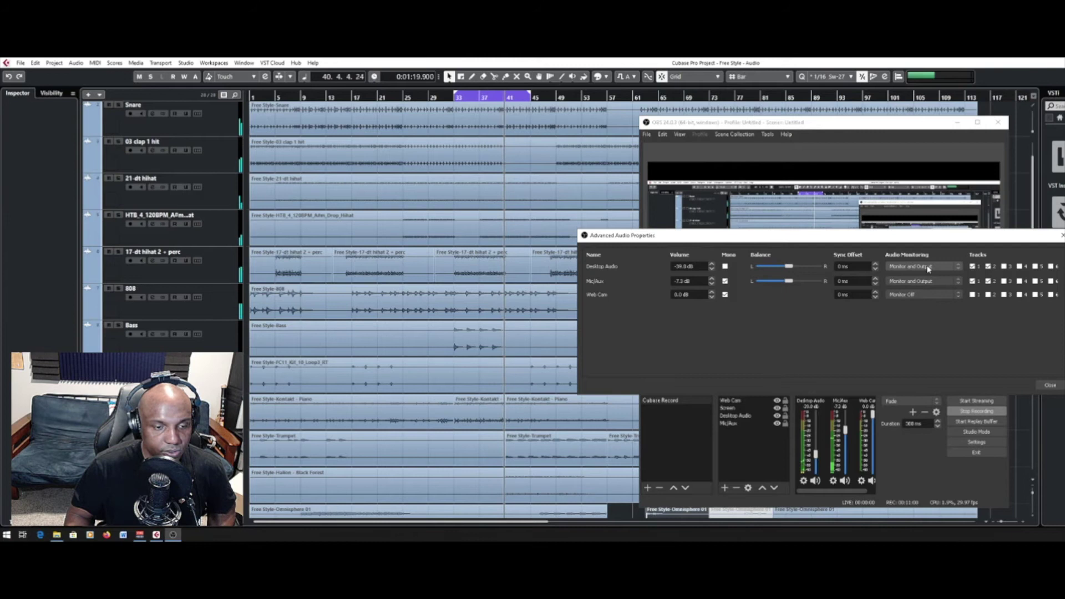
click(1052, 386)
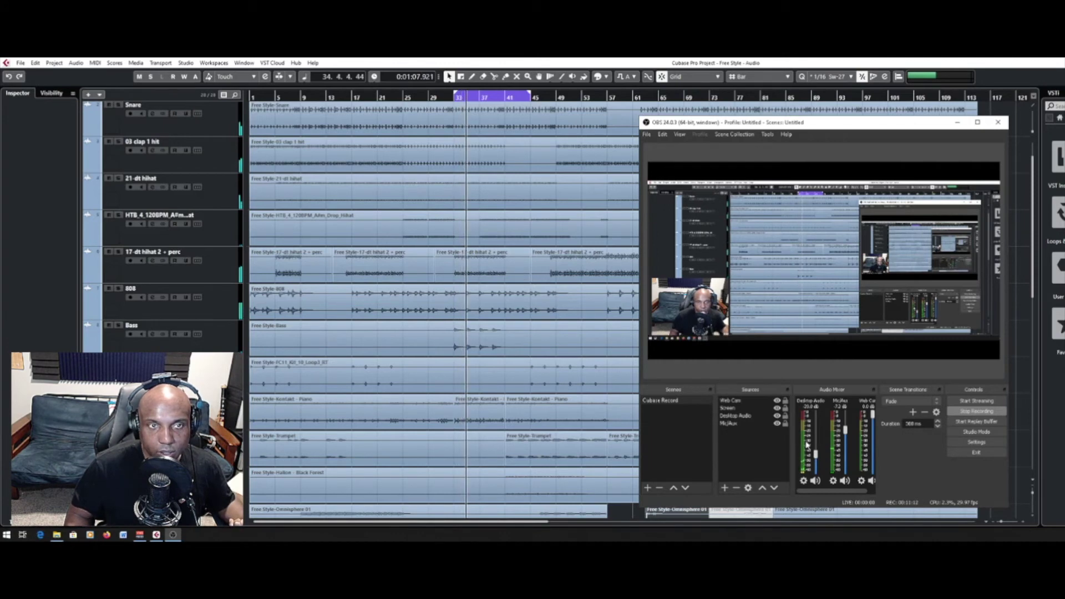
Choose Facebook Live as the OBS stream service and open Facebook's stream key page
click(977, 447)
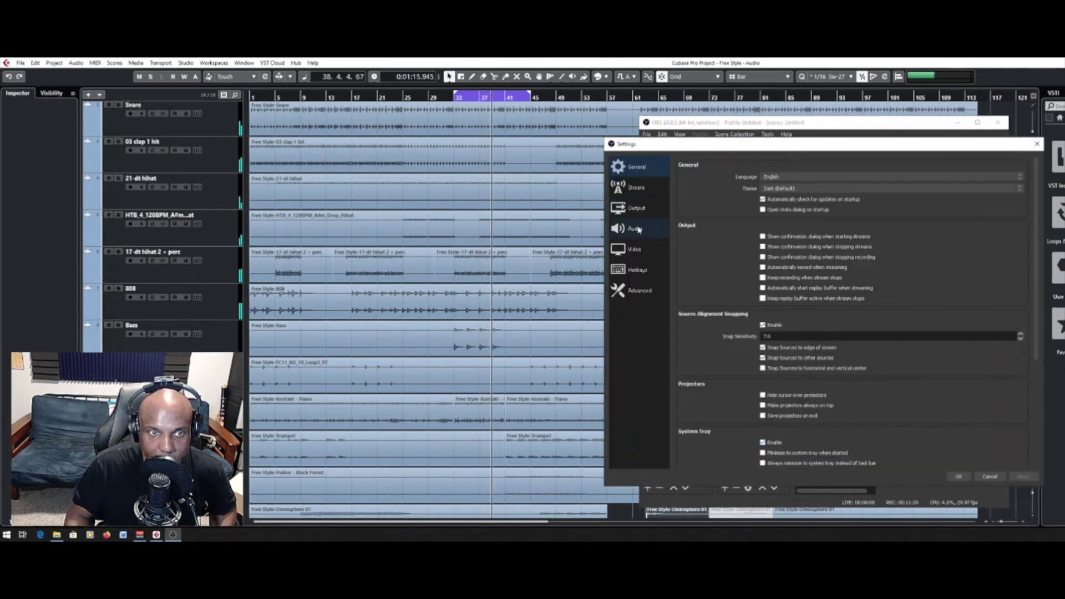
click(630, 190)
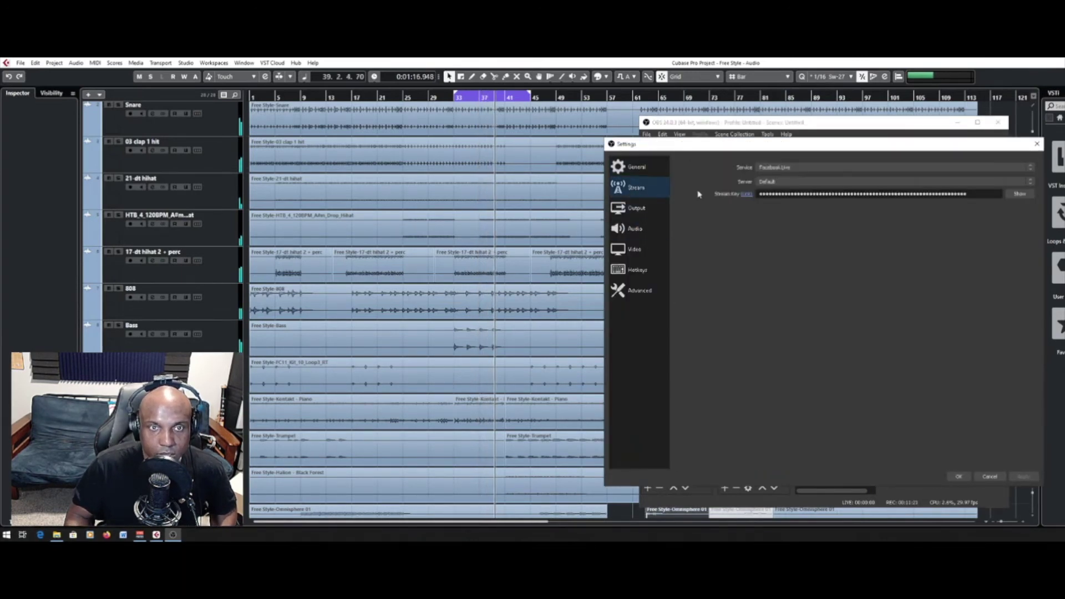
click(799, 168)
click(774, 203)
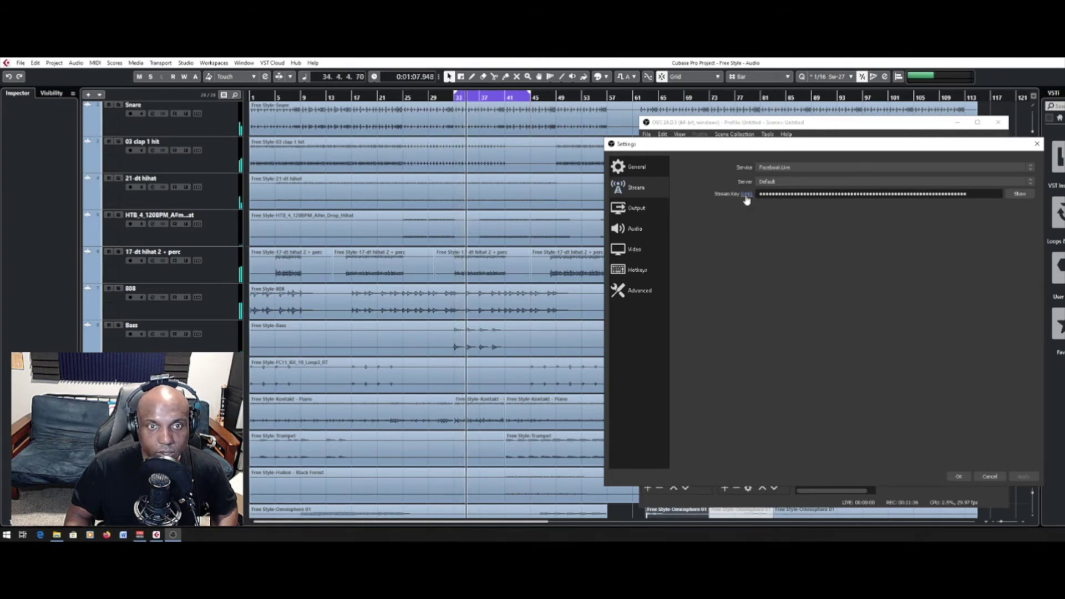
click(746, 195)
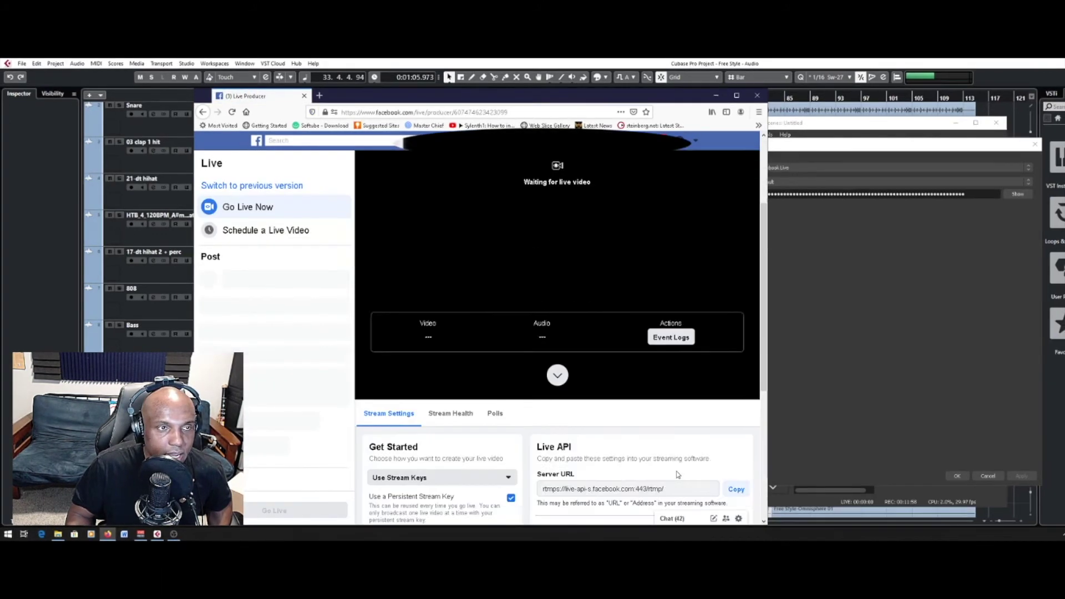
scroll(677, 471, down, 5)
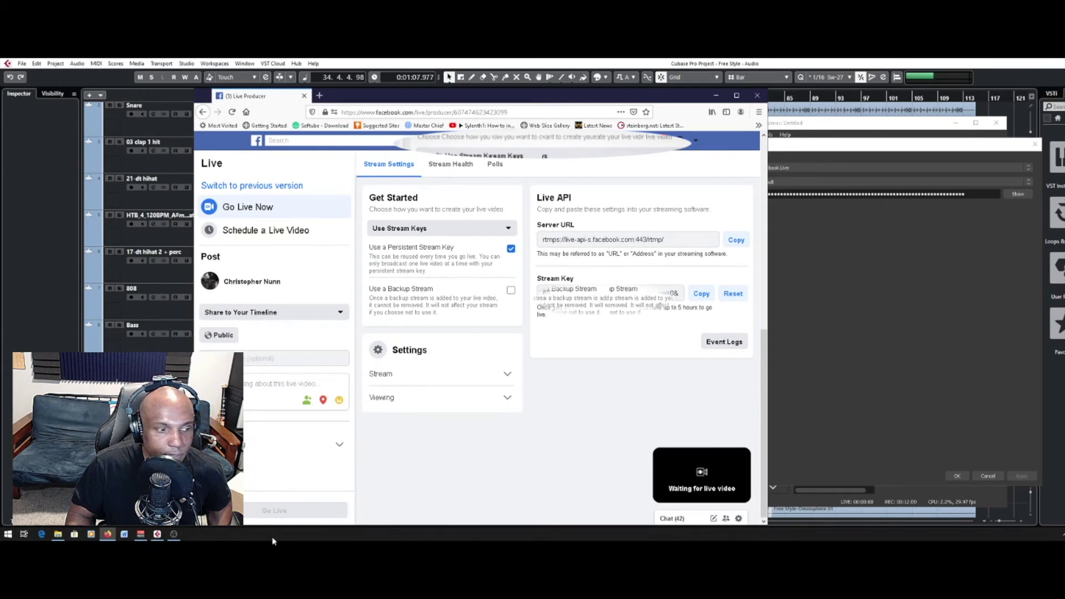
Close OBS Settings, review the Live API stream key in Live Producer, then return to OBS
click(173, 535)
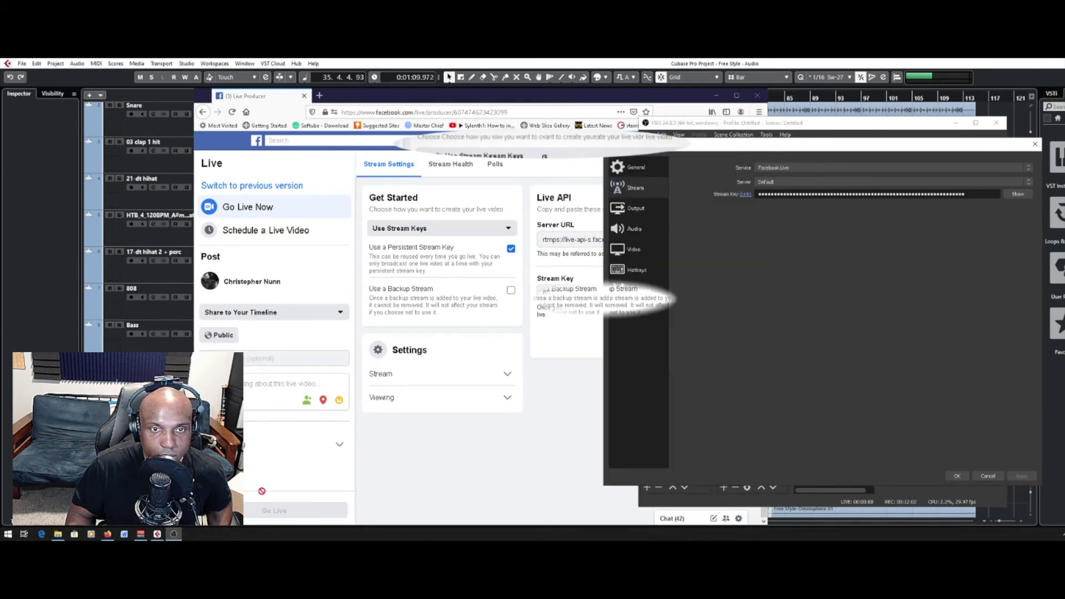
click(1035, 144)
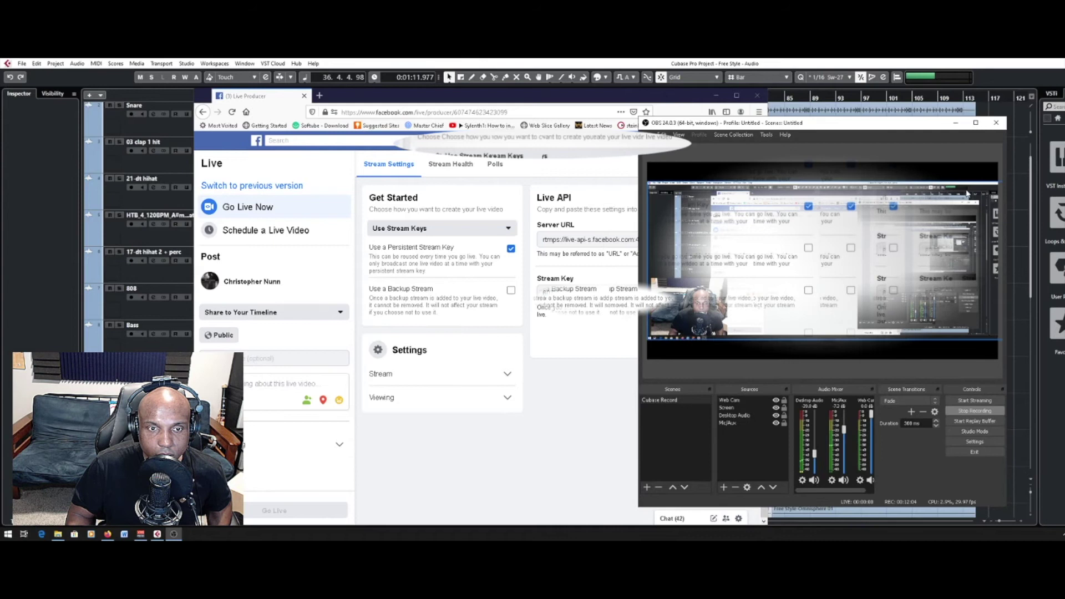
click(527, 467)
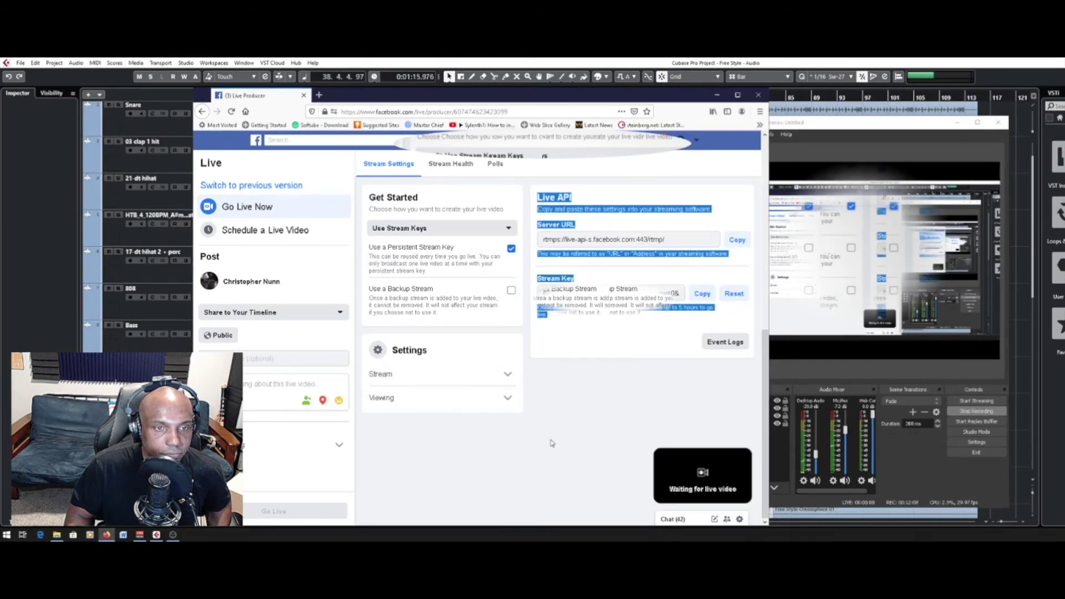
click(617, 342)
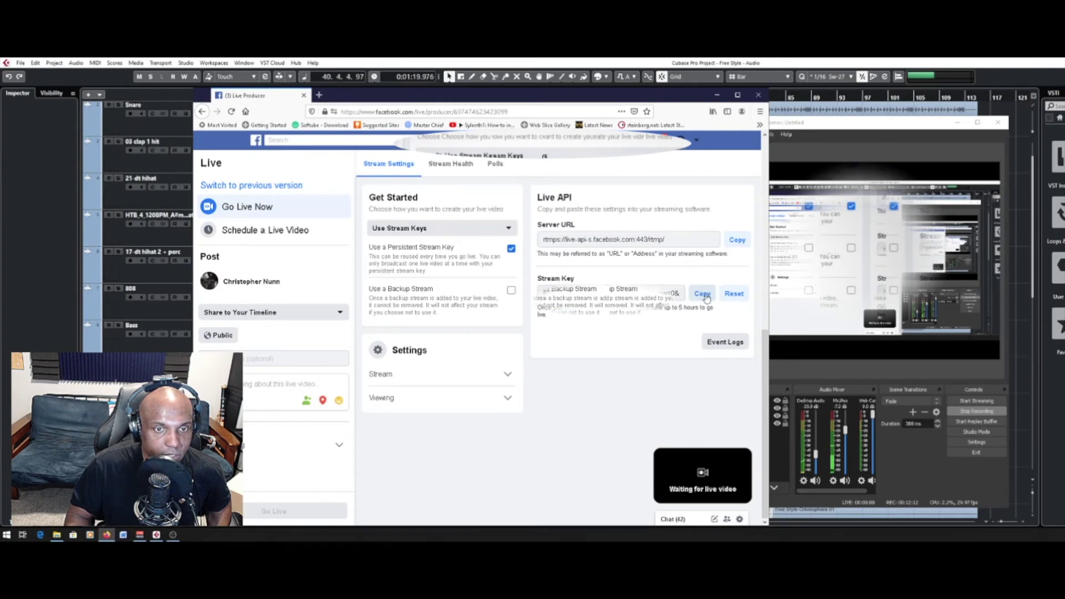
click(943, 473)
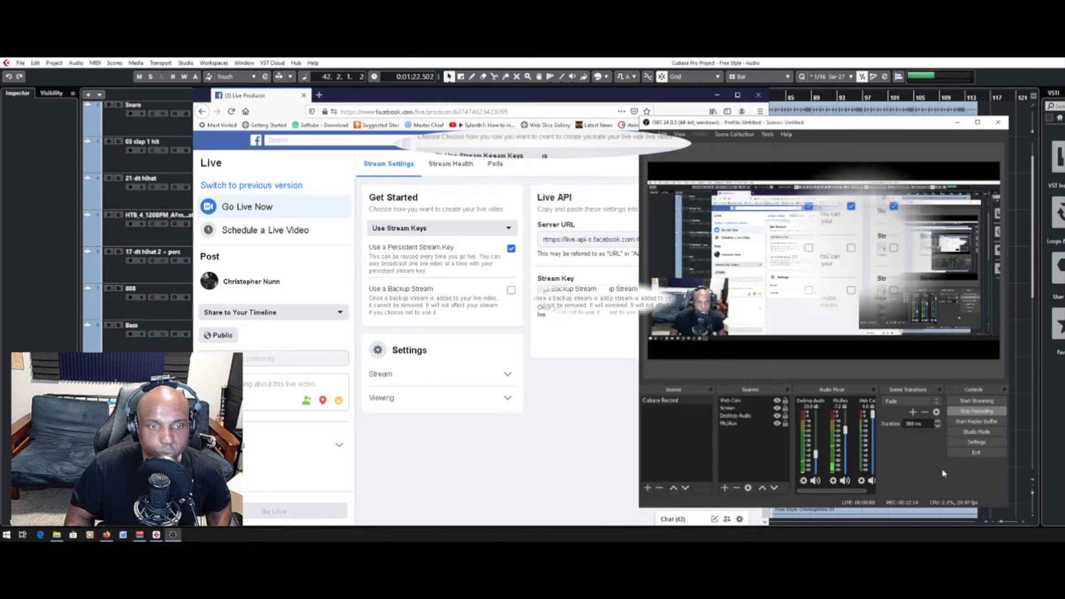
Save the Facebook Live stream settings on the OBS Stream page with Apply and OK
click(976, 443)
click(633, 190)
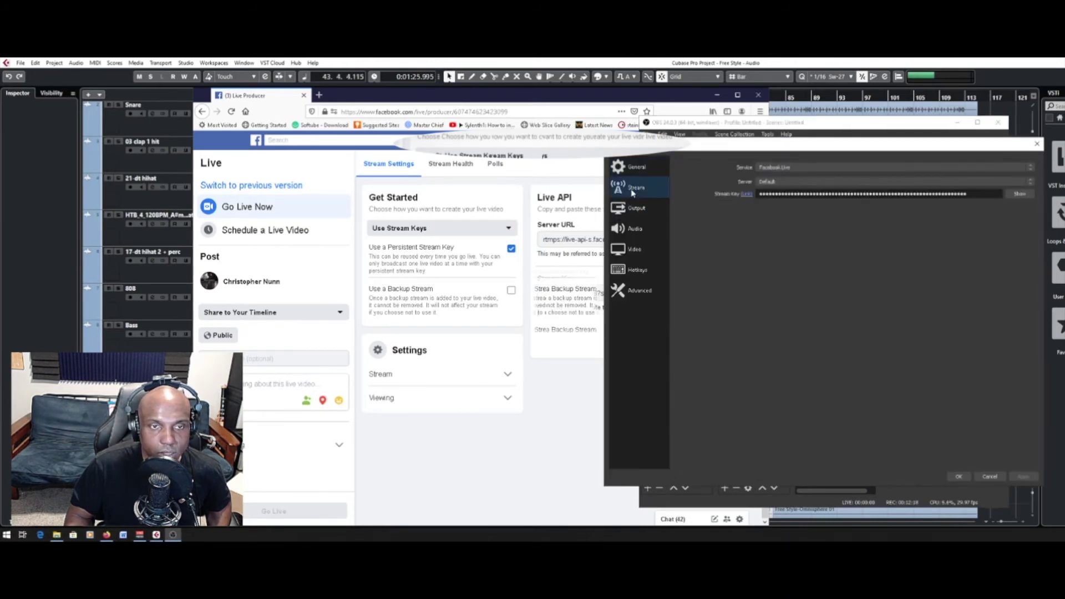
click(1020, 476)
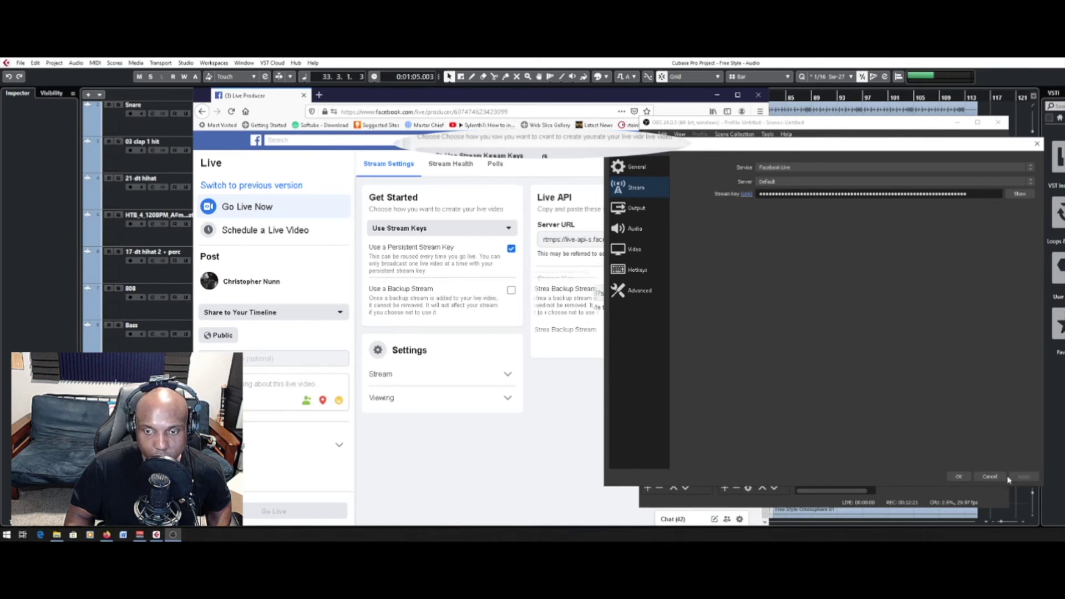
click(963, 477)
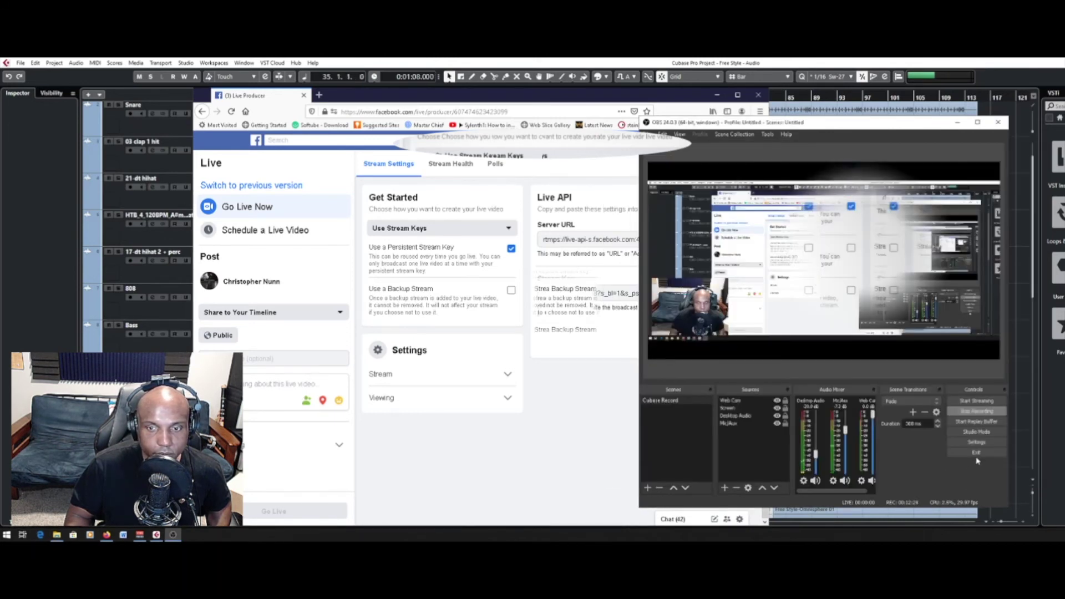
Start streaming from OBS and check the incoming feed preview in Live Producer
click(988, 403)
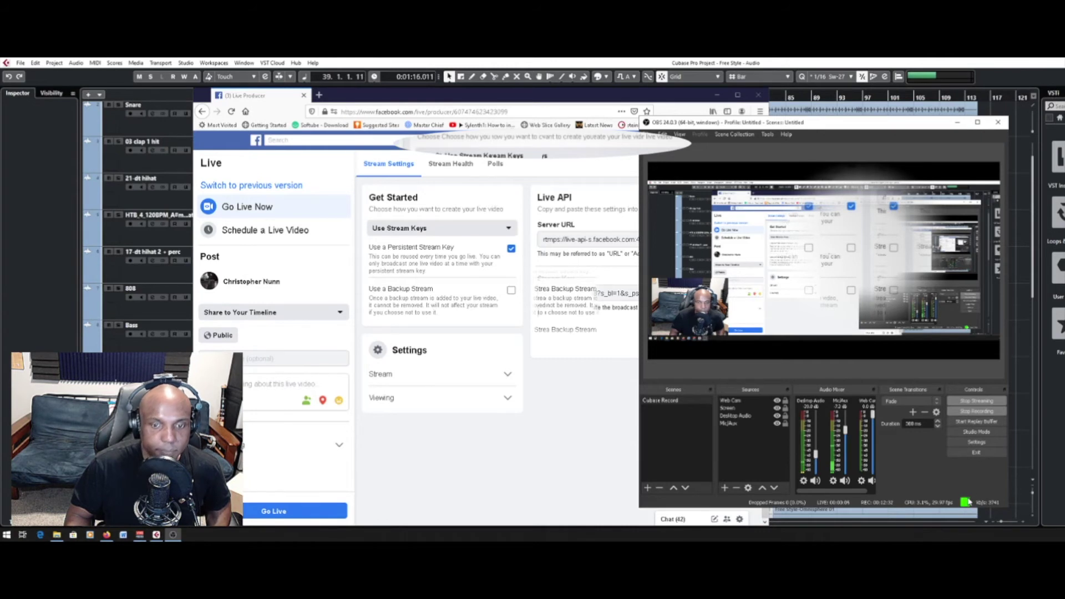
click(556, 430)
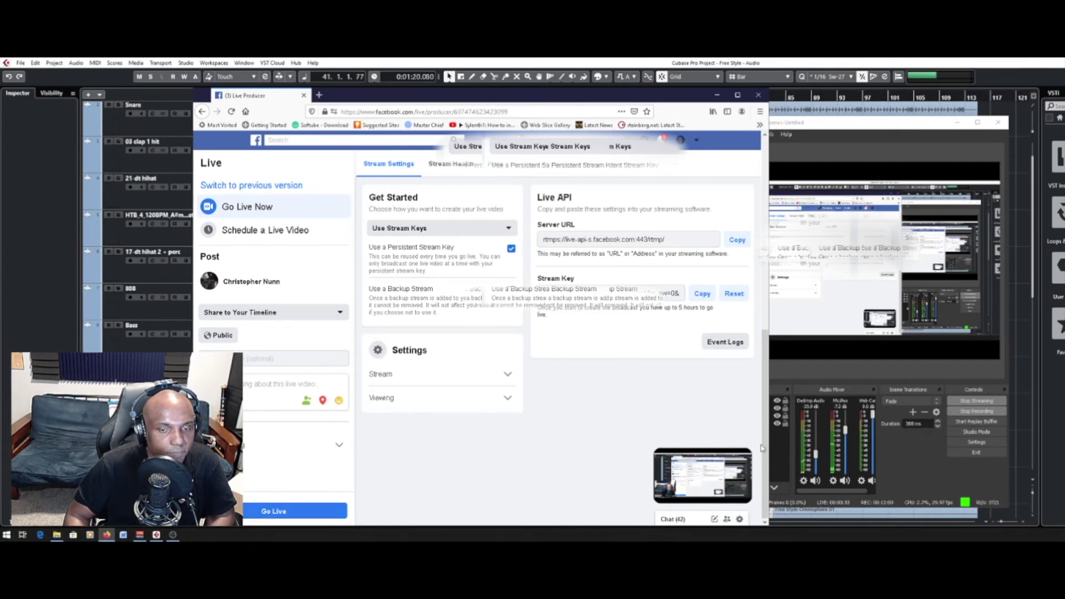
mouse_move(703, 477)
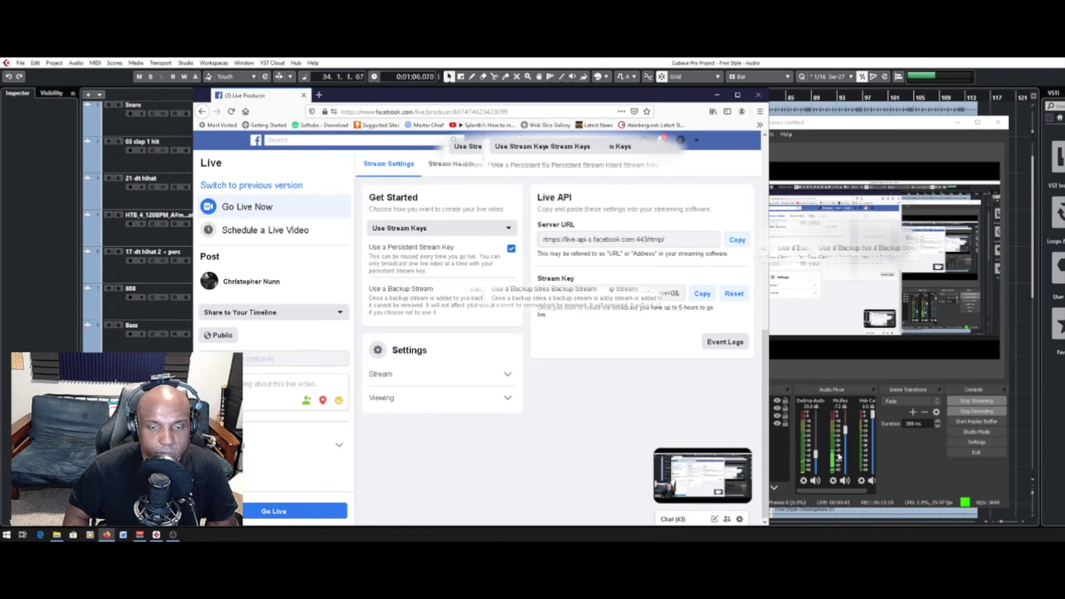
click(792, 436)
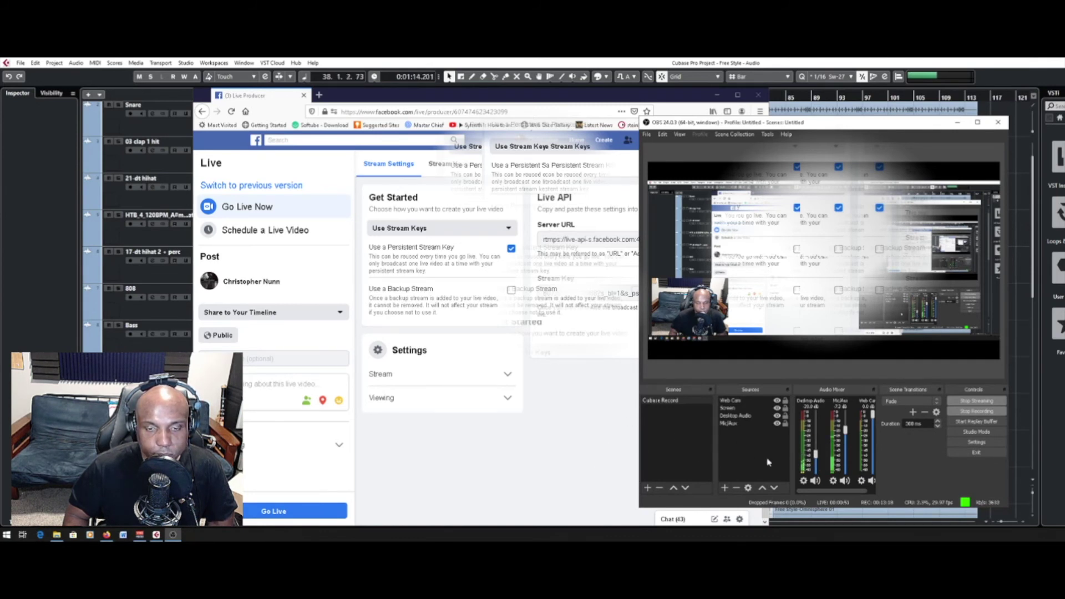
Review Desktop Audio, Mic/Aux and Web Cam monitoring in Advanced Audio Properties
click(804, 482)
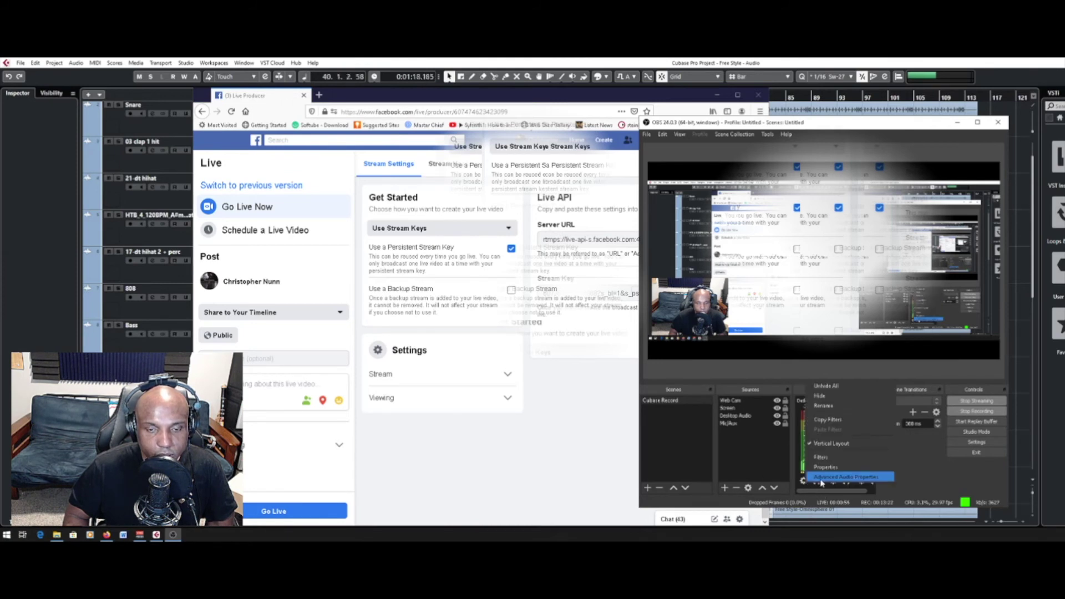
click(825, 477)
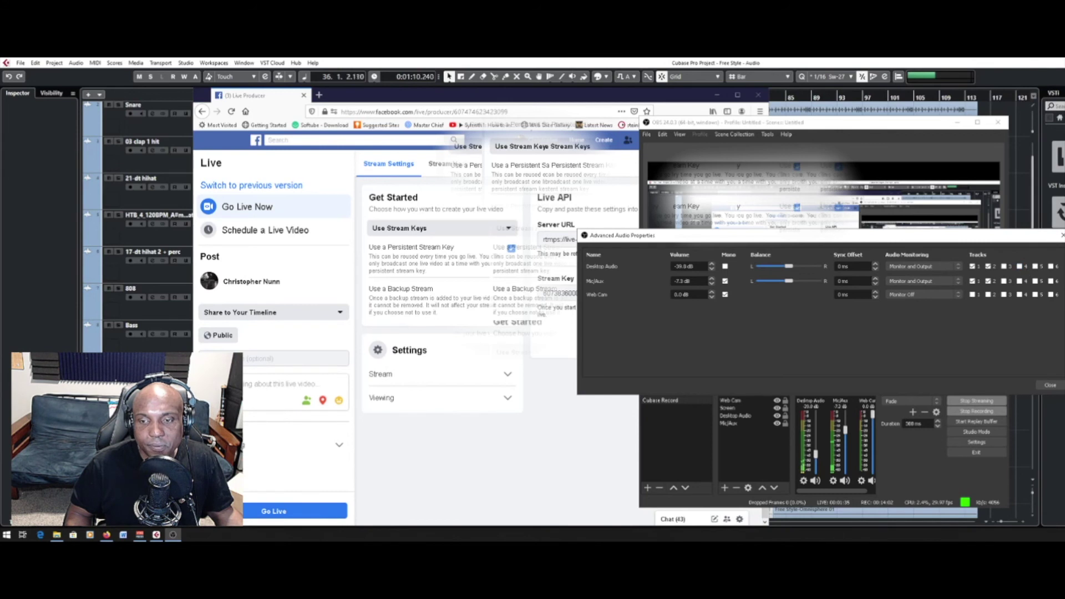
click(1052, 386)
click(1051, 386)
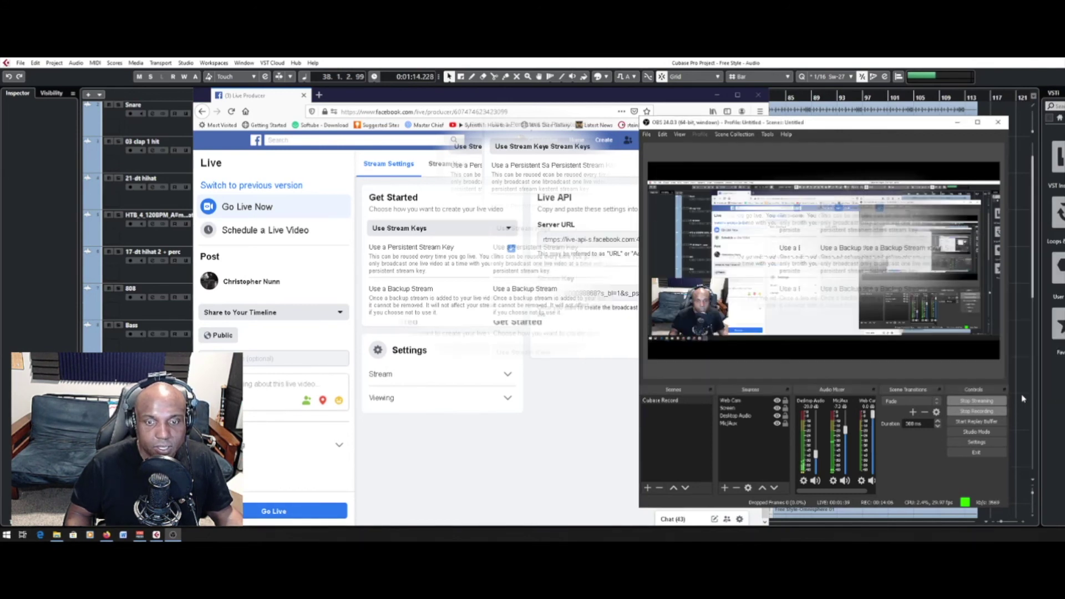
Check the Live Producer page, then stop the OBS stream to Facebook
click(529, 466)
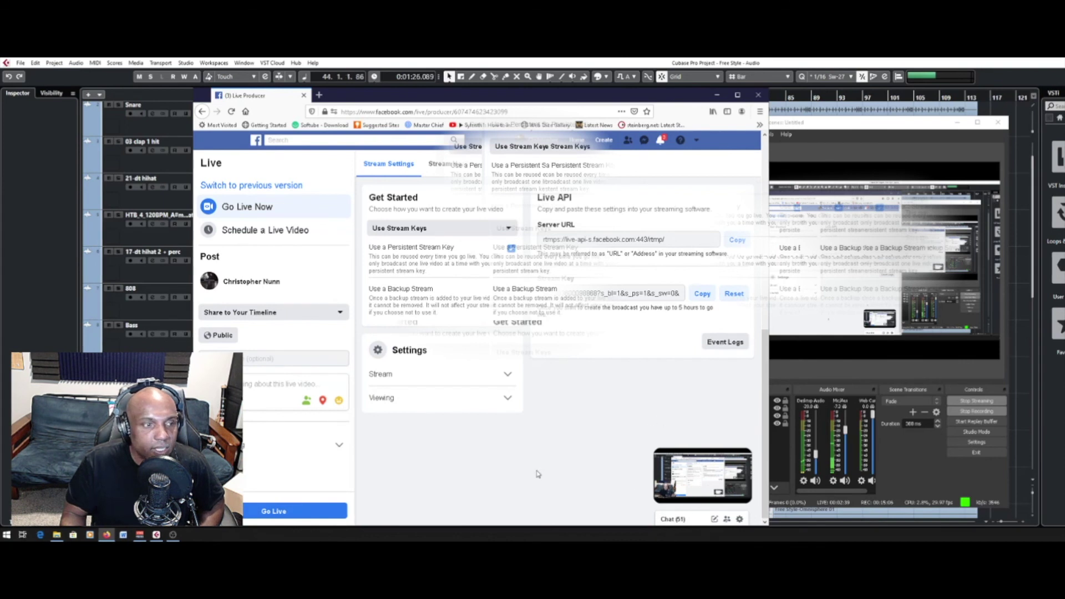
click(977, 402)
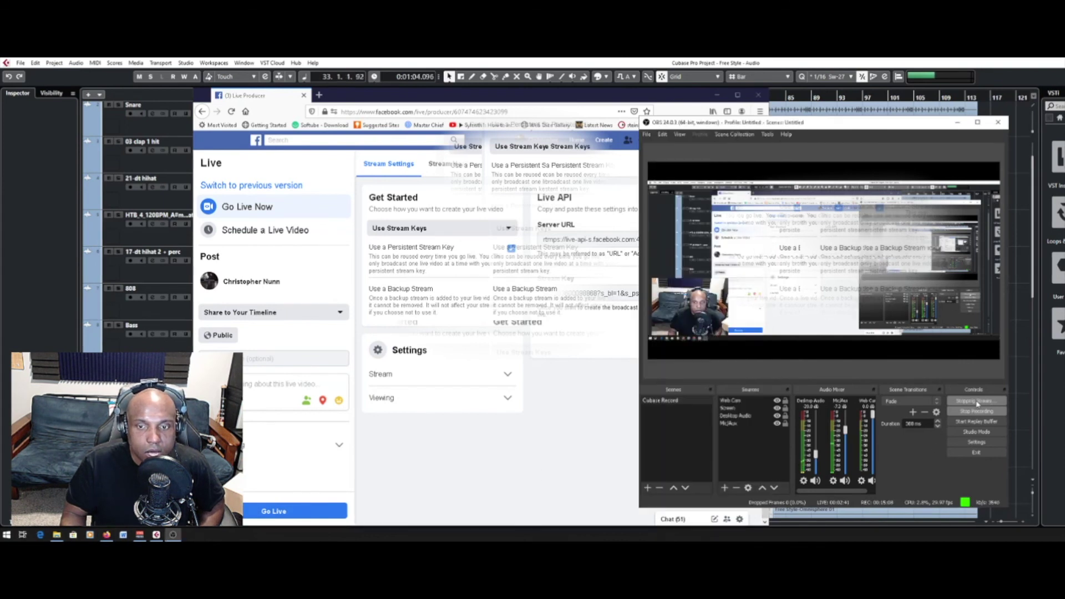